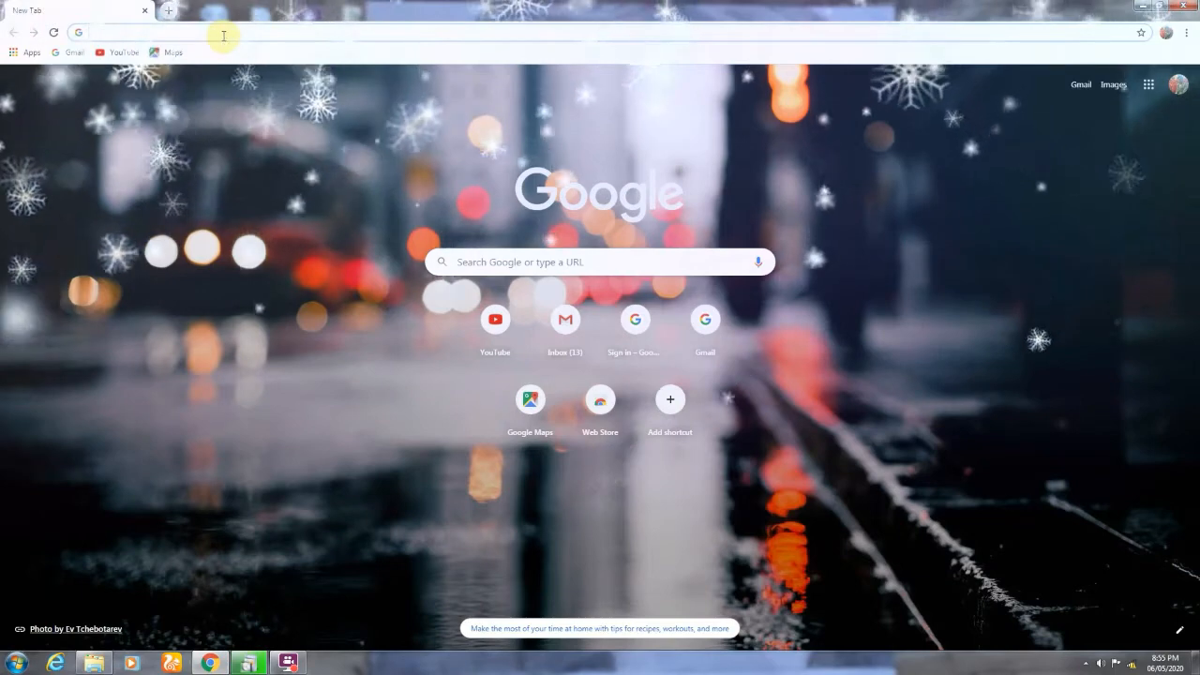
Download jdk-14.0.1_windows-x64_bin.exe from Oracle's JDK 14 downloads page, accepting the license agreement, and show the browser's downloads list.
click(214, 60)
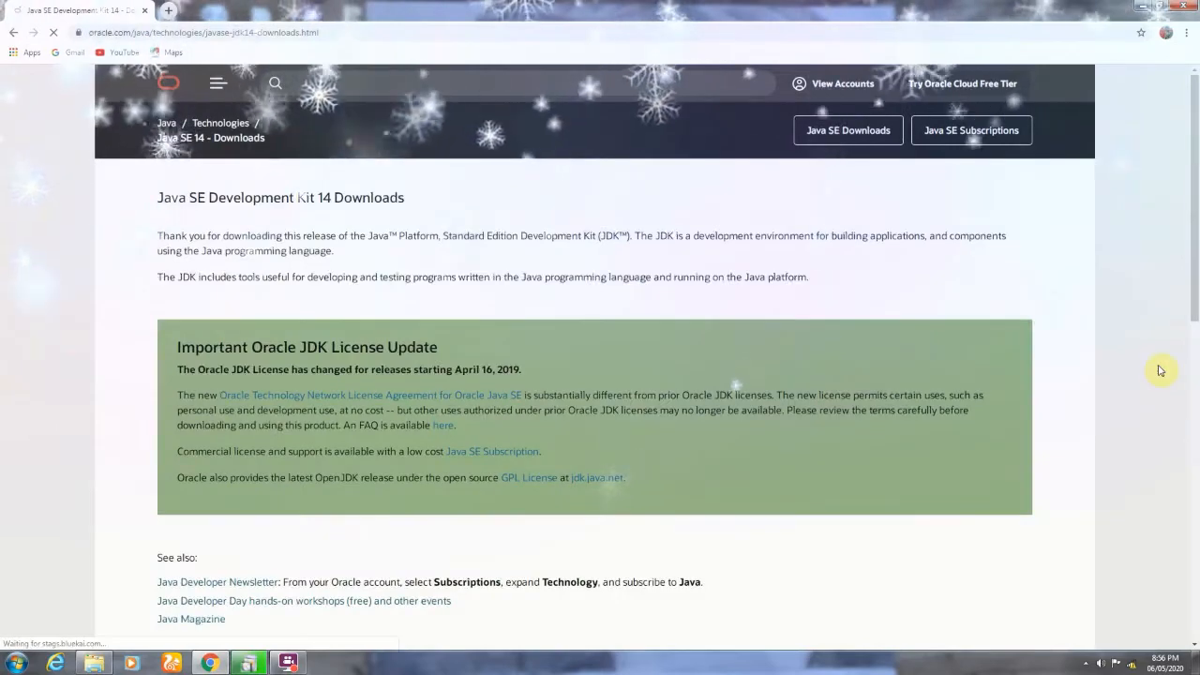
drag(1195, 185, 1197, 456)
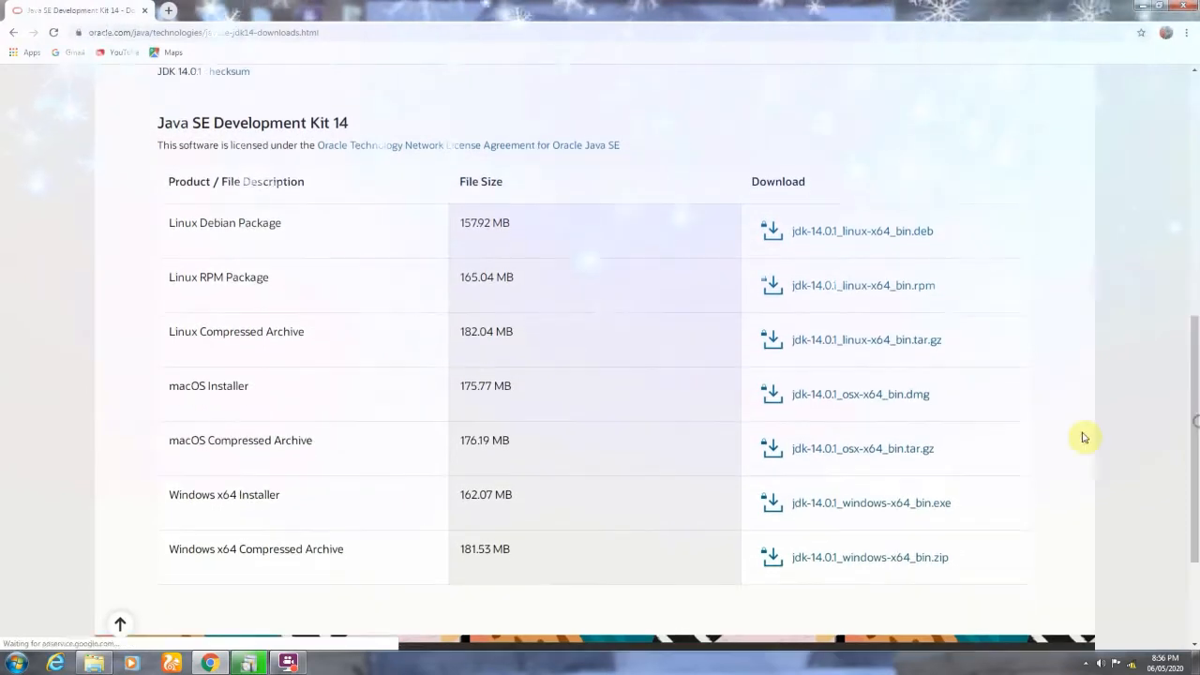
click(855, 505)
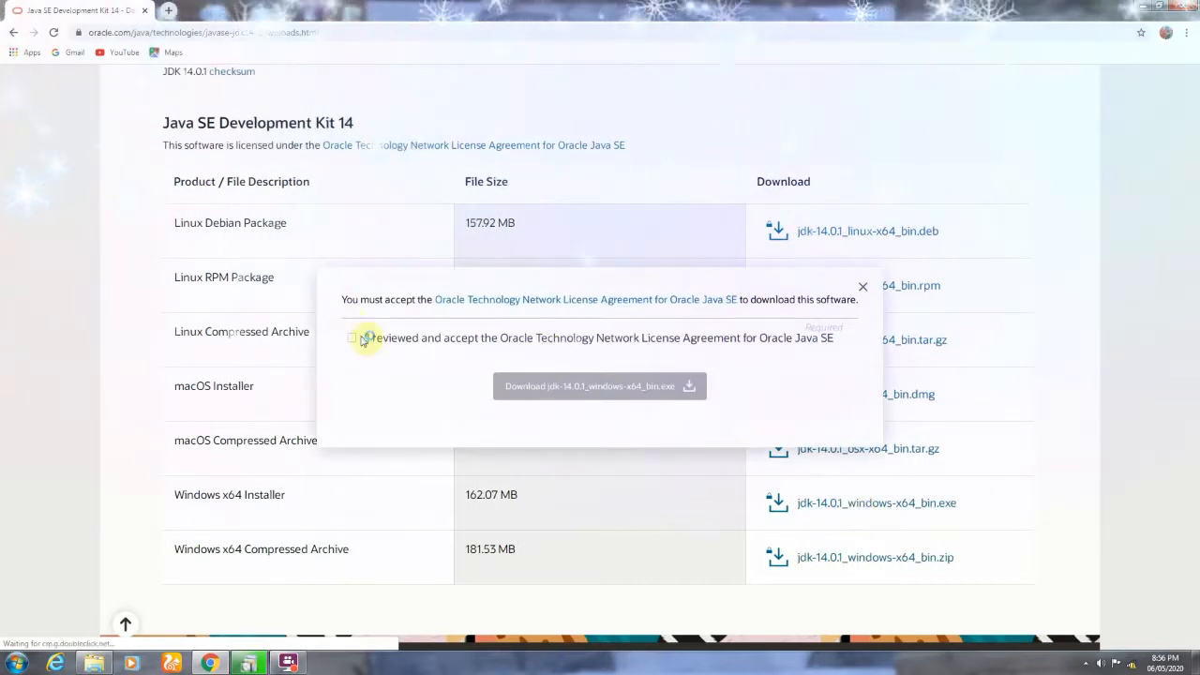
click(354, 340)
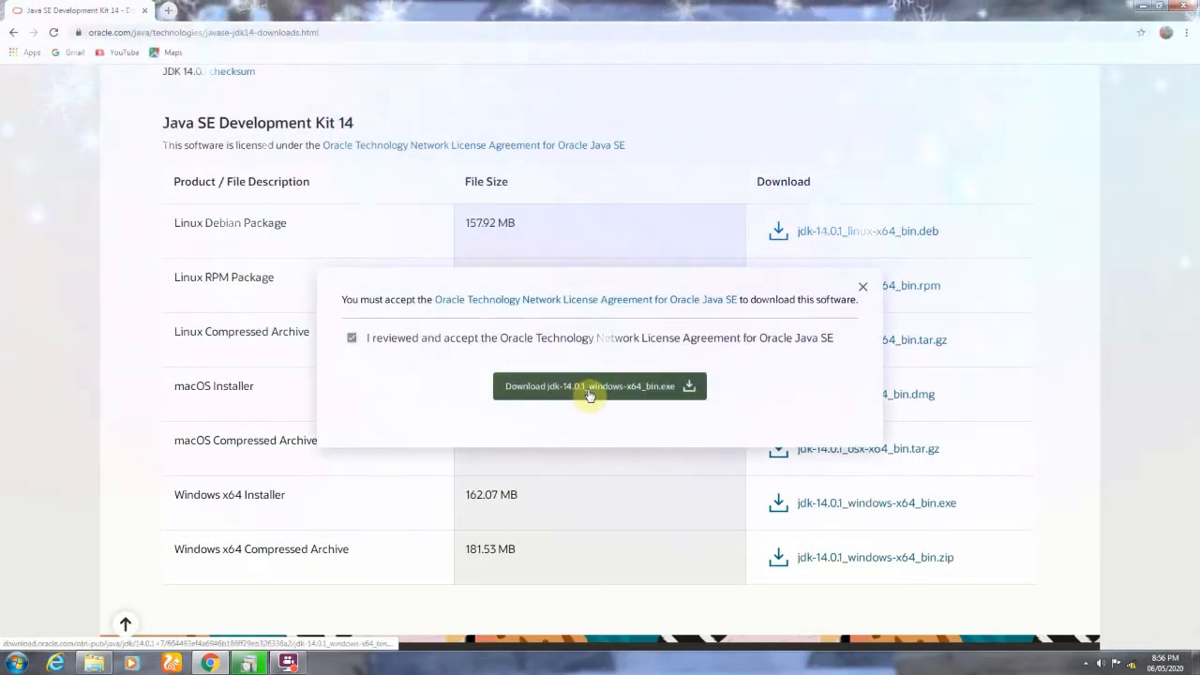
click(689, 385)
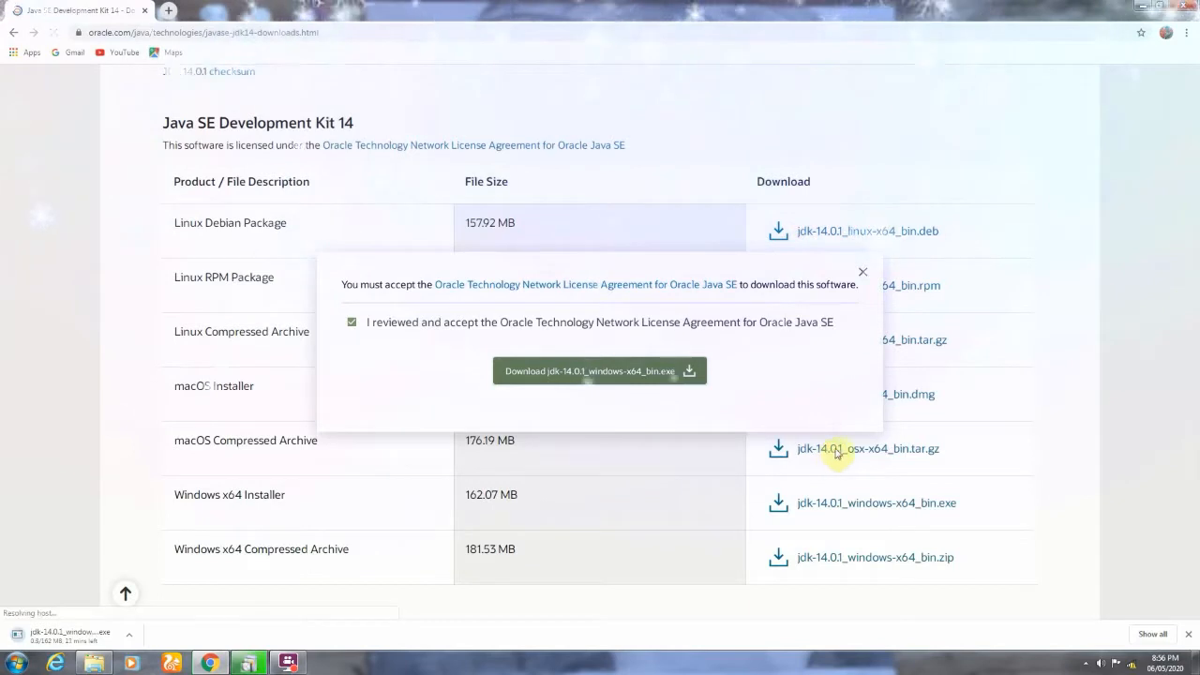
click(1187, 38)
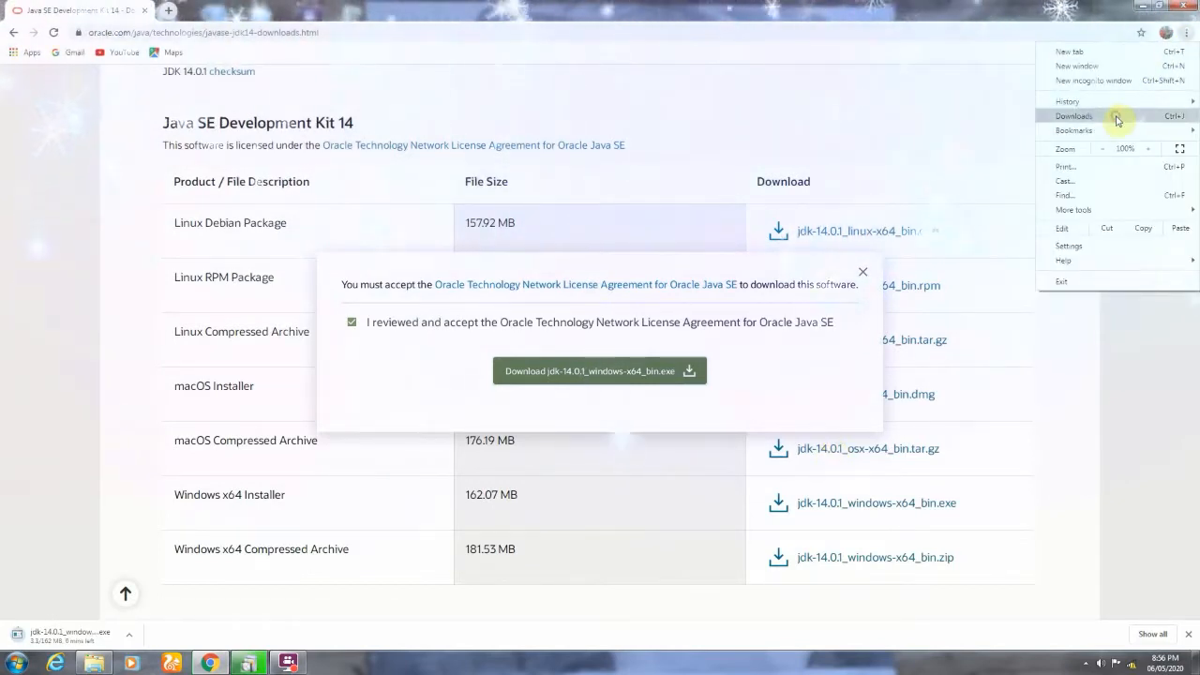
click(1073, 117)
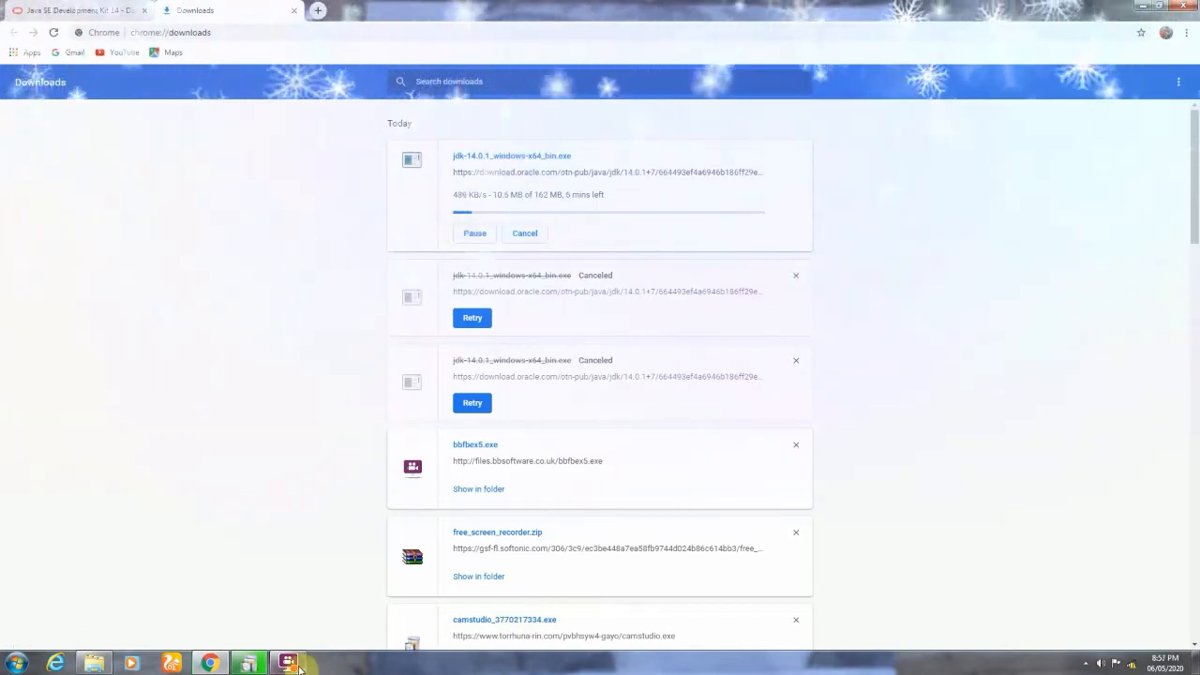
mouse_move(298, 668)
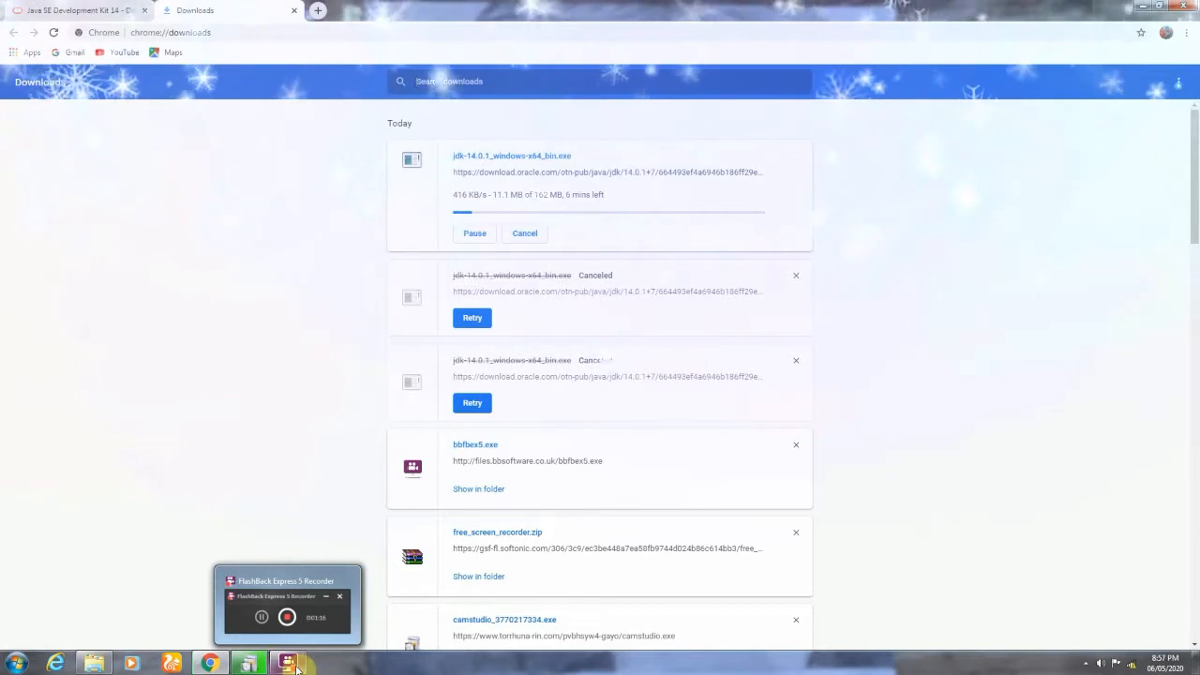
click(298, 667)
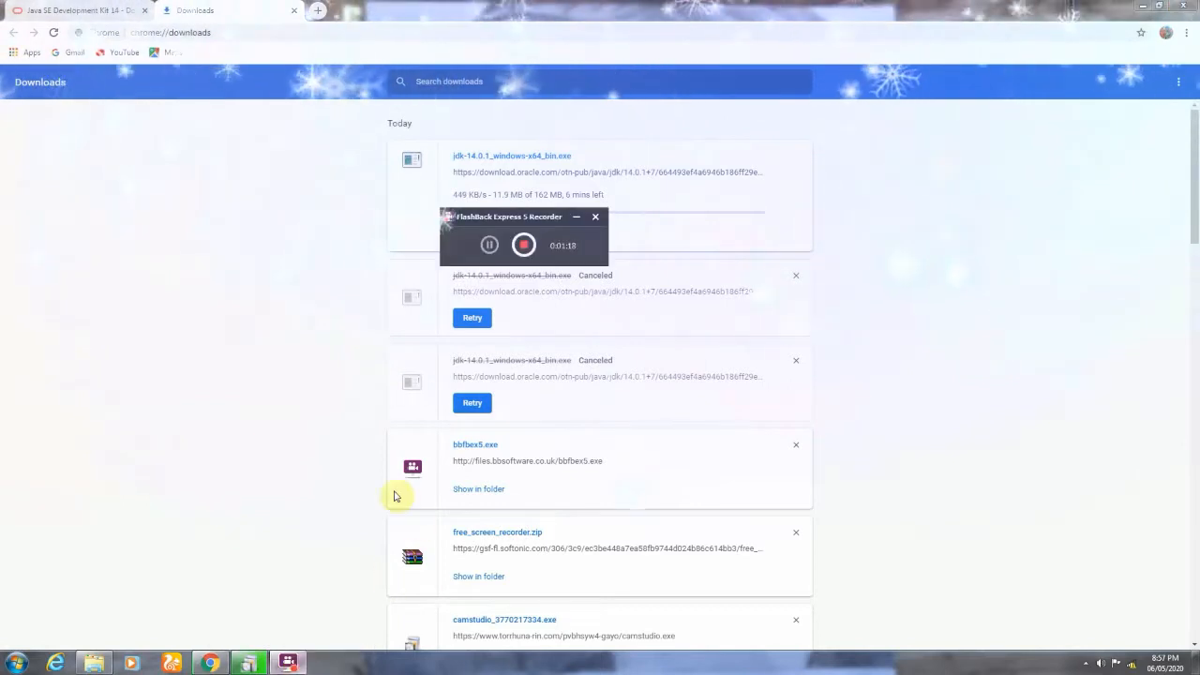
click(489, 246)
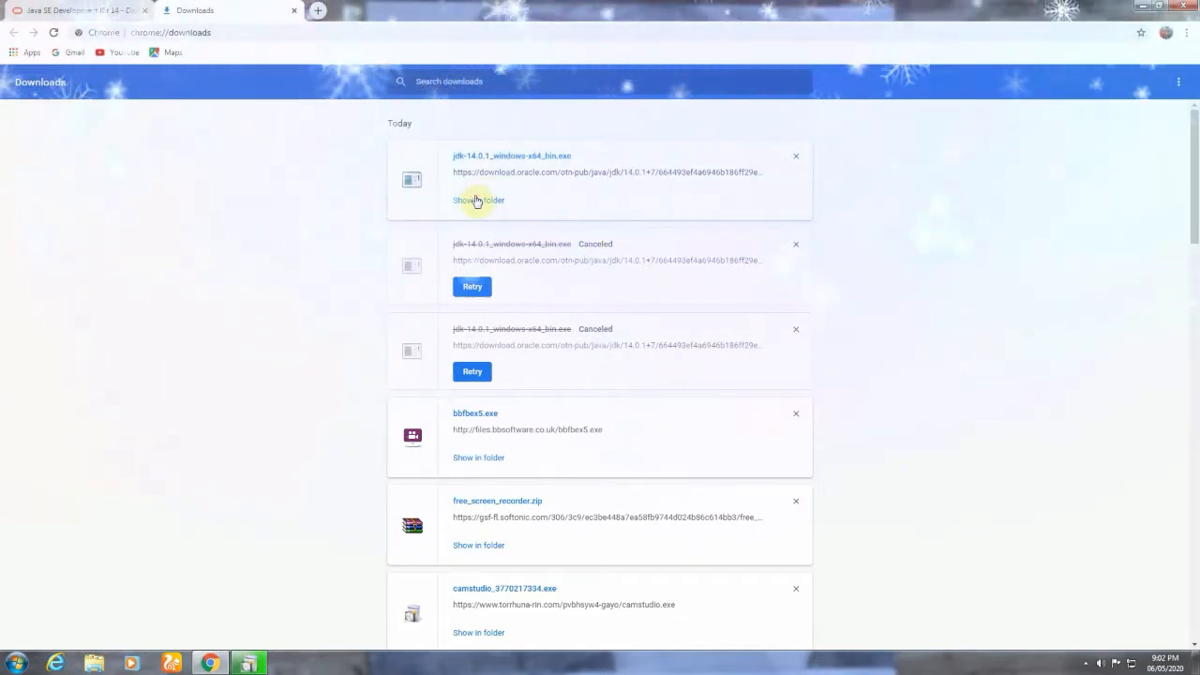
Run the downloaded jdk-14.0.1_windows-x64_bin installer from its folder and allow it past the security warning.
click(476, 201)
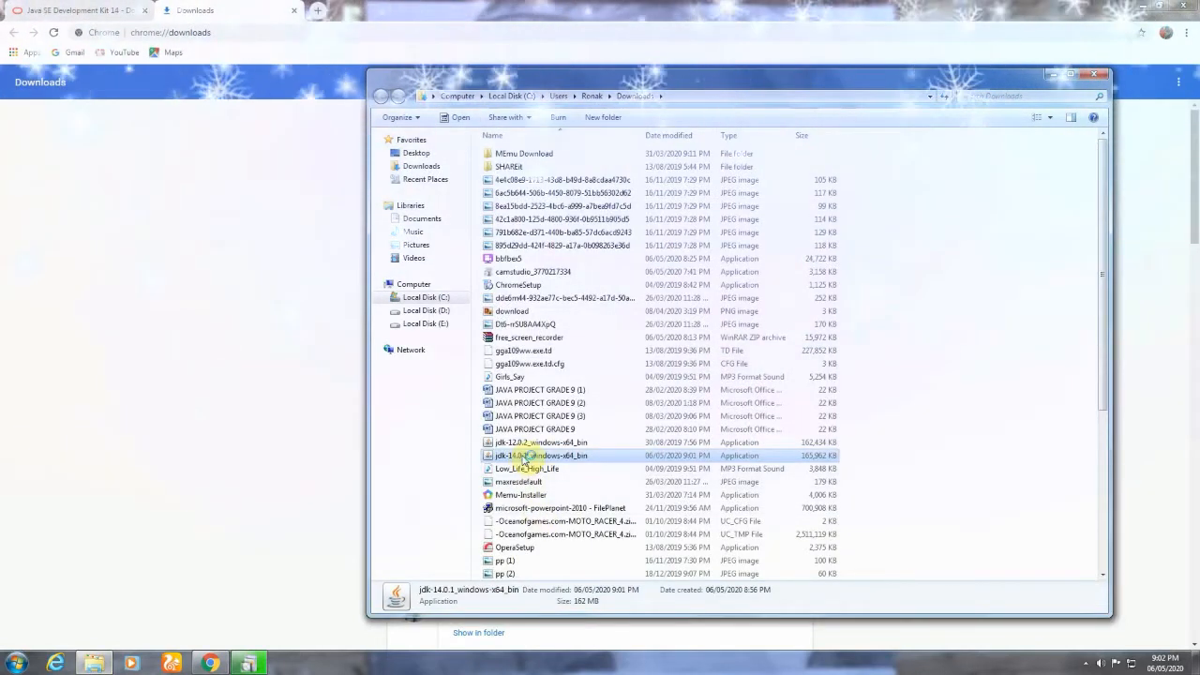
double_click(525, 458)
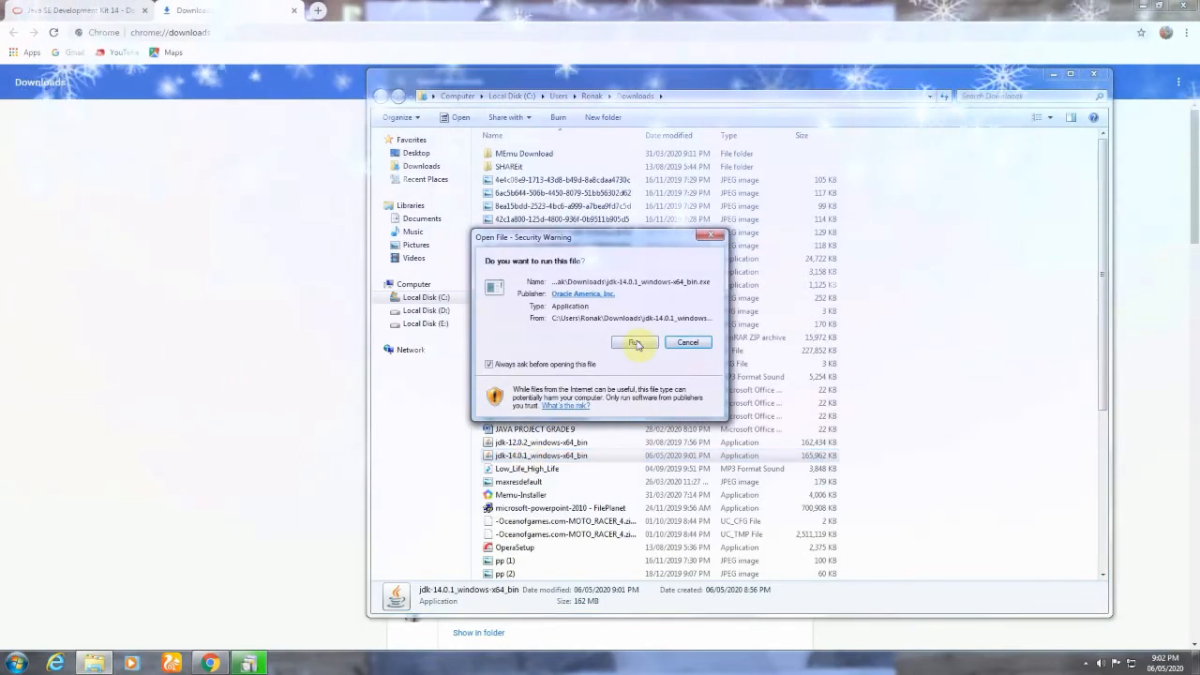
click(633, 342)
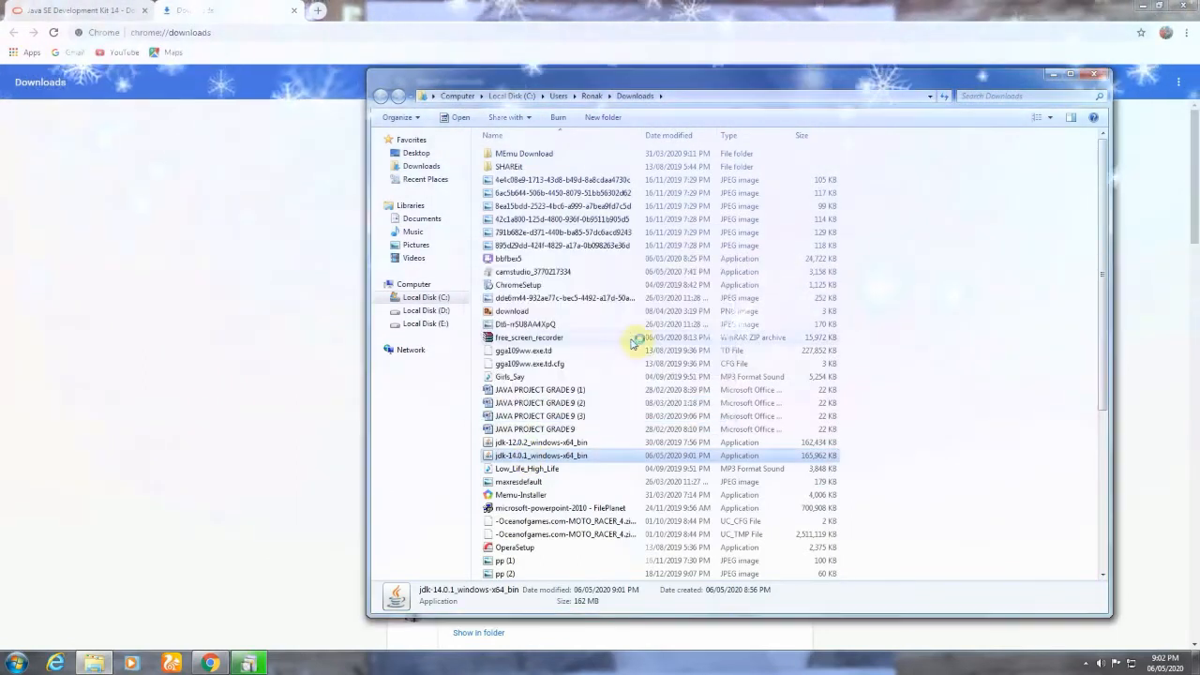
Minimize the open windows and install Java SE Development Kit 14.0.1 into the default folder C:\Program Files\Java\jdk-14.0.1\.
click(1146, 9)
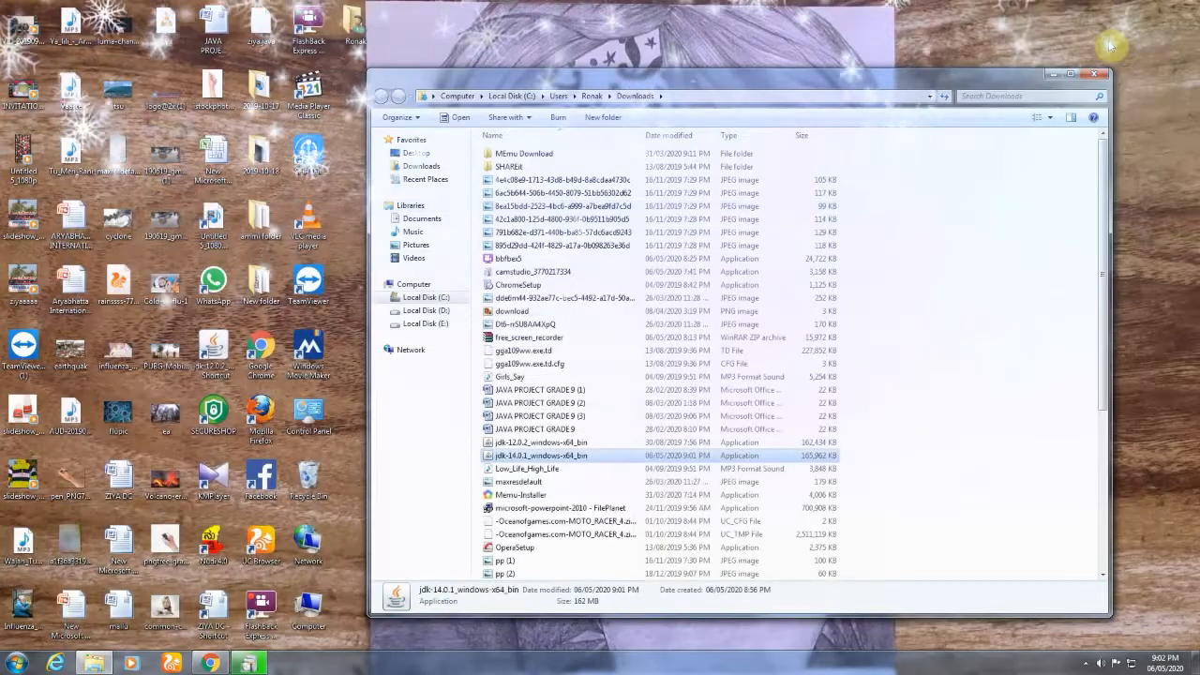
click(1052, 74)
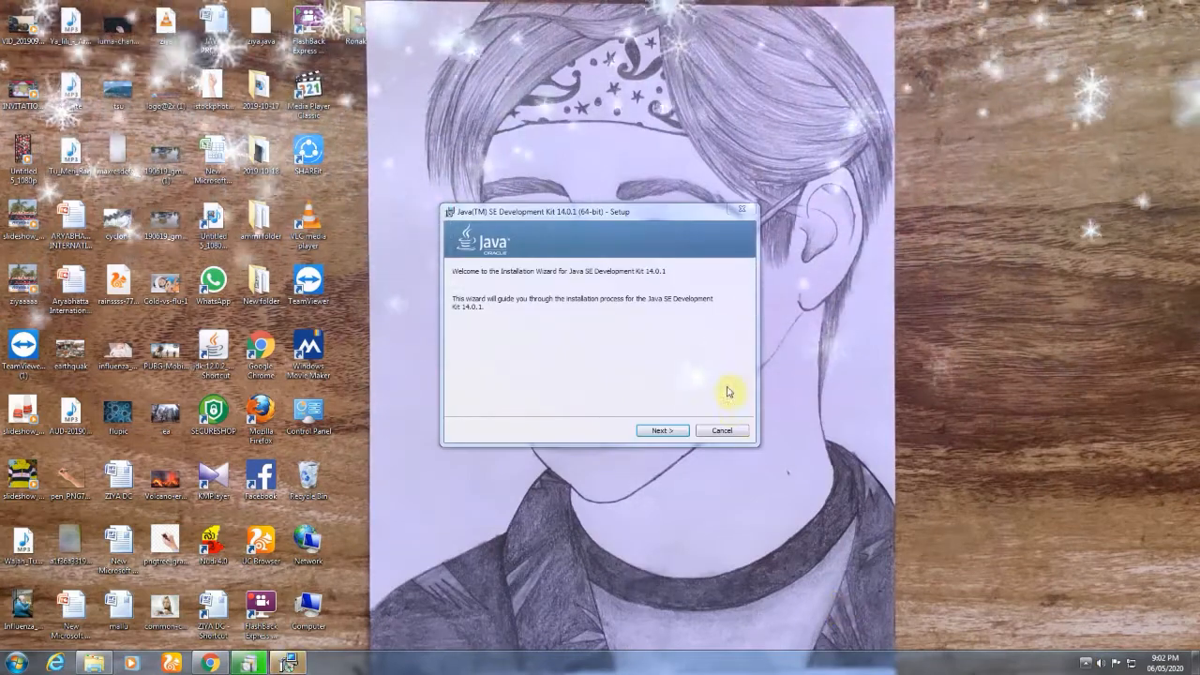
click(681, 433)
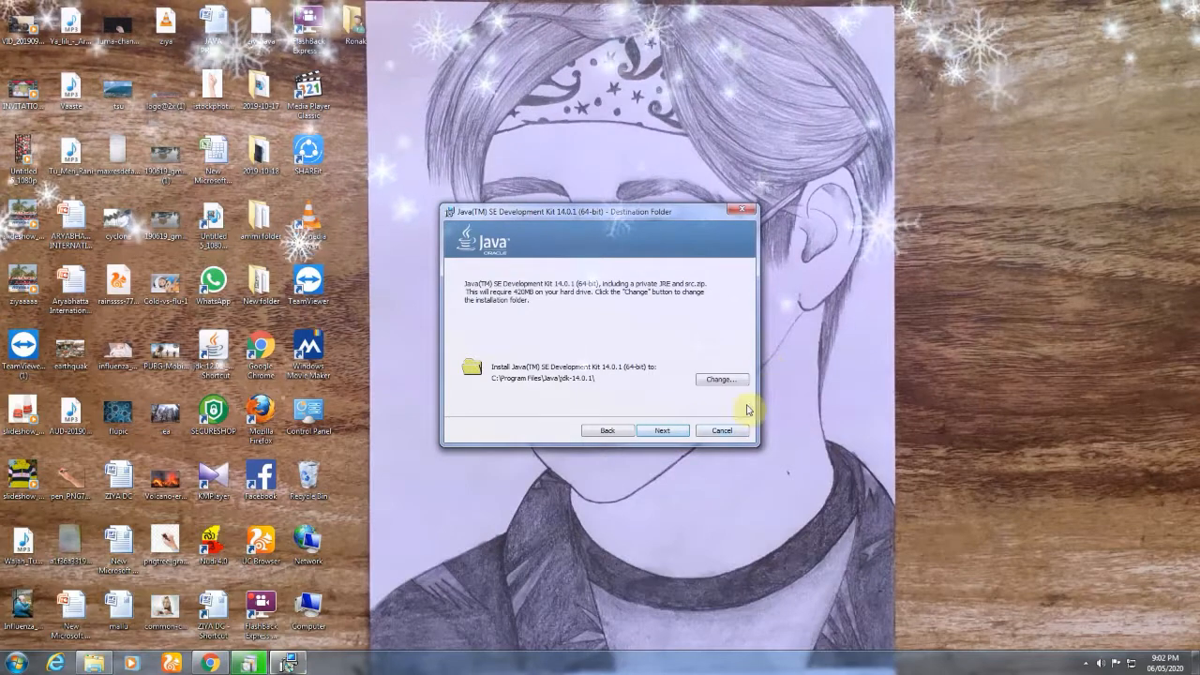
click(673, 432)
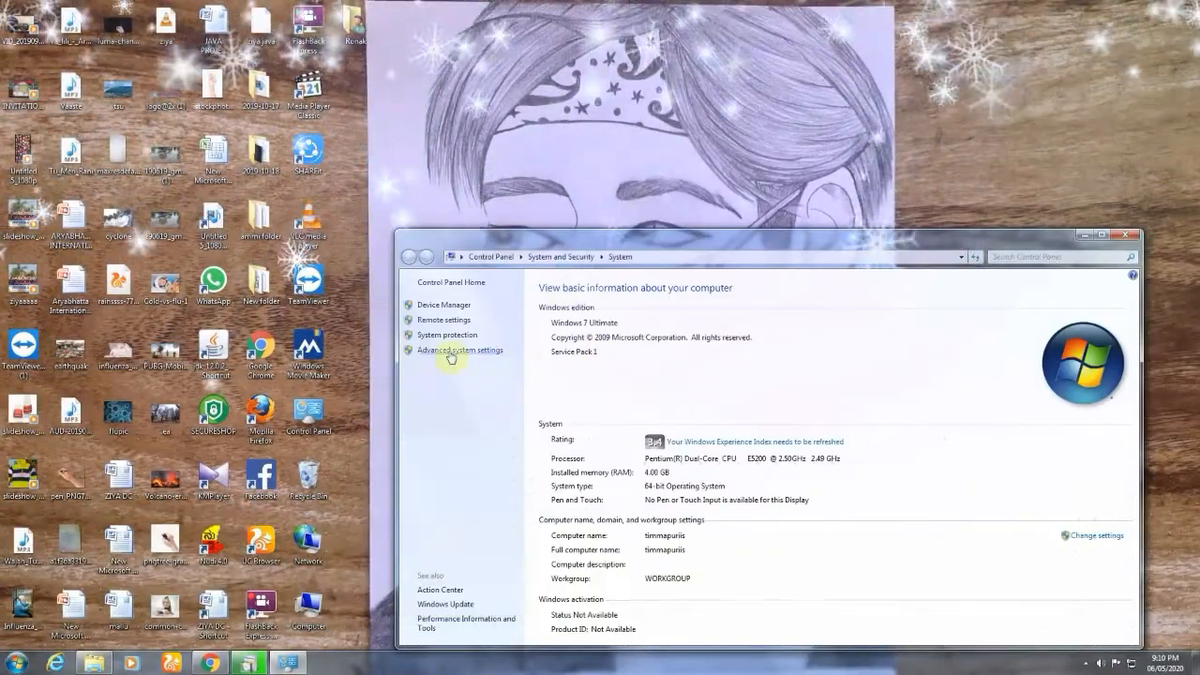
Open the environment variables from the advanced system settings and start a new user variable named path.
click(461, 350)
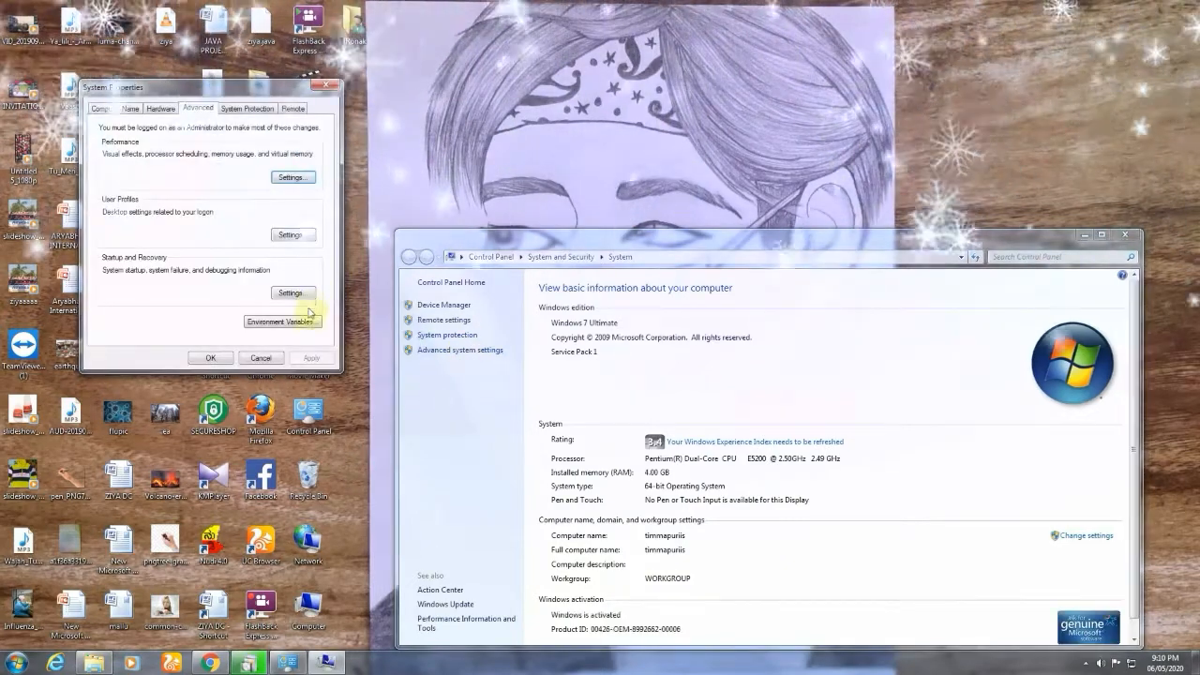
click(305, 321)
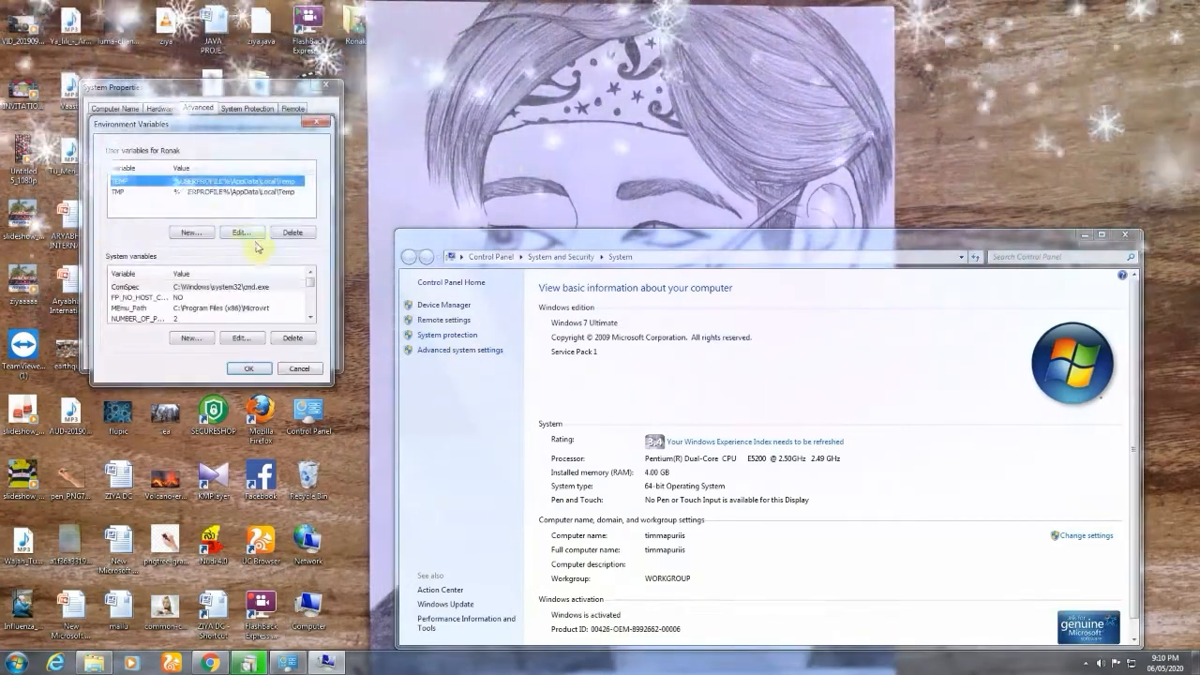
click(184, 232)
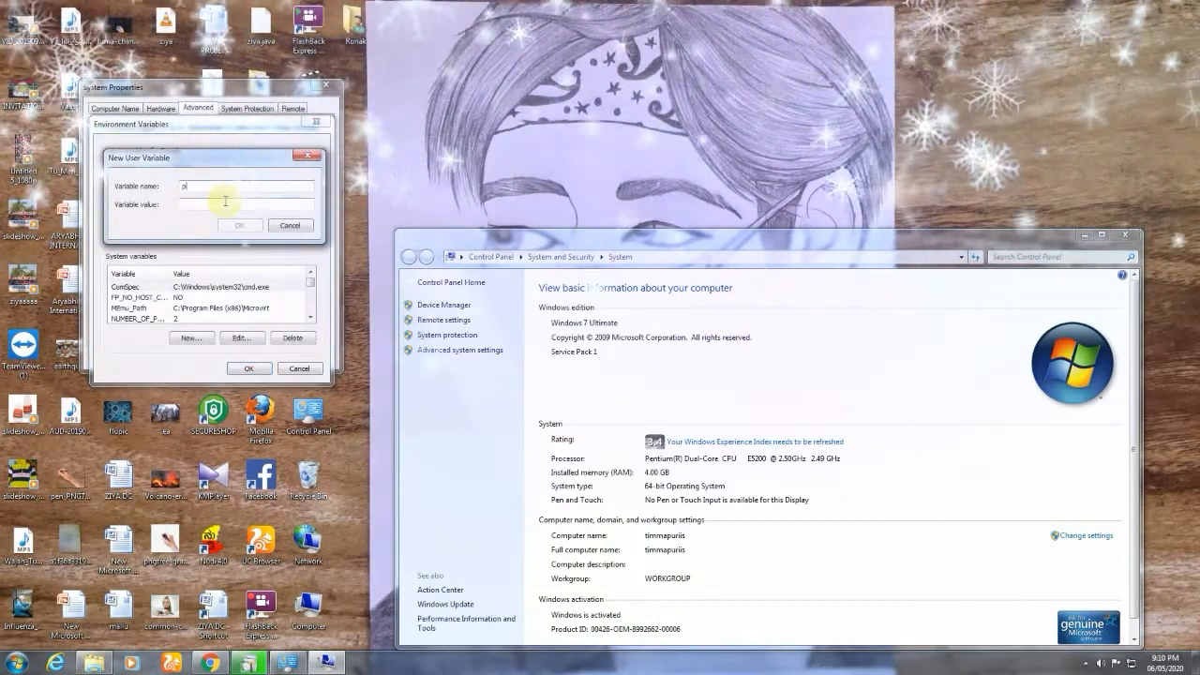
text(path)
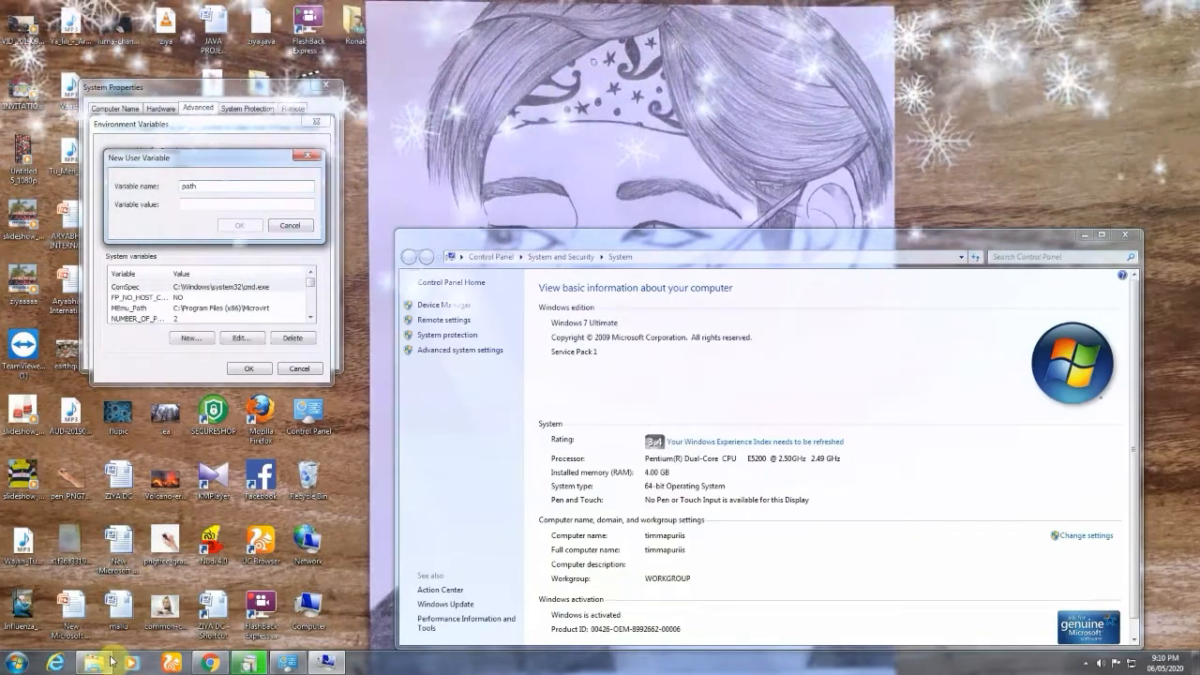
Browse to the jdk bin folder under Program Files\Java on the C: drive and copy its full address.
double_click(308, 607)
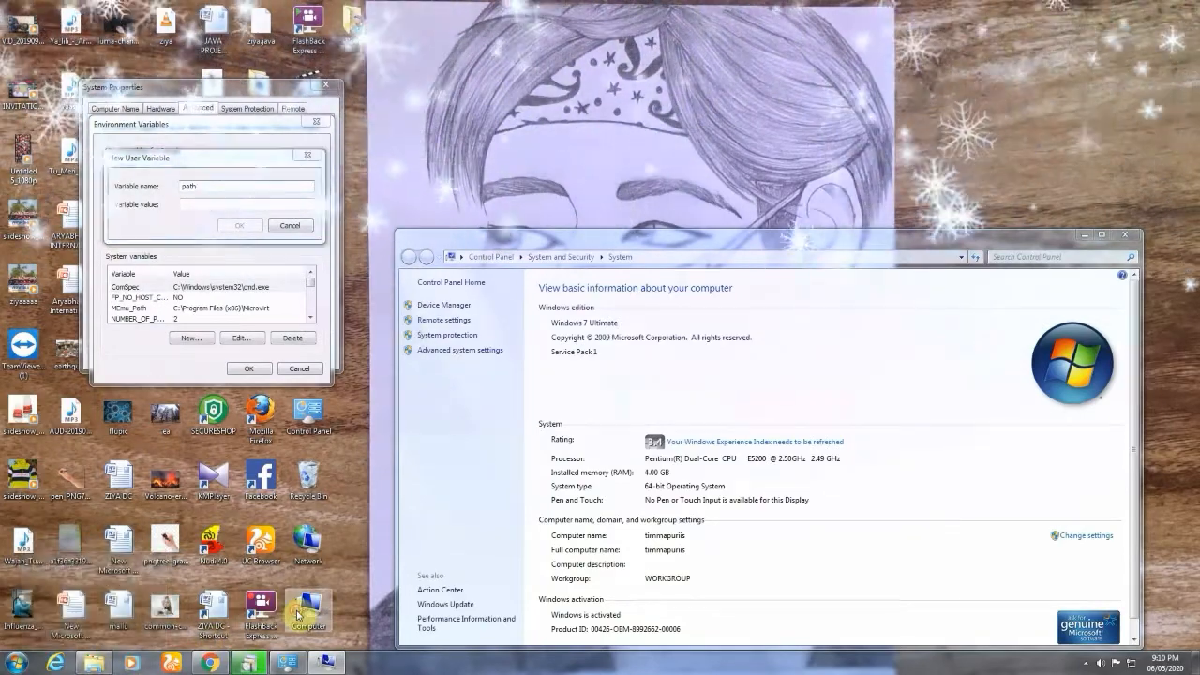
double_click(567, 195)
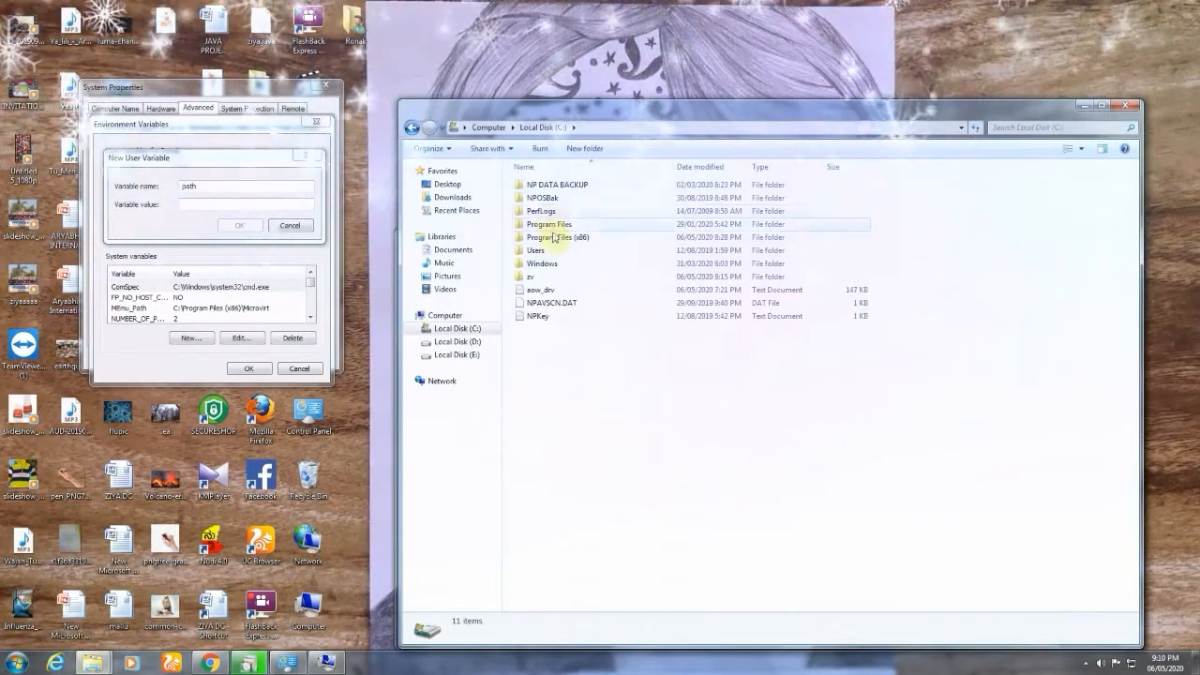
double_click(550, 226)
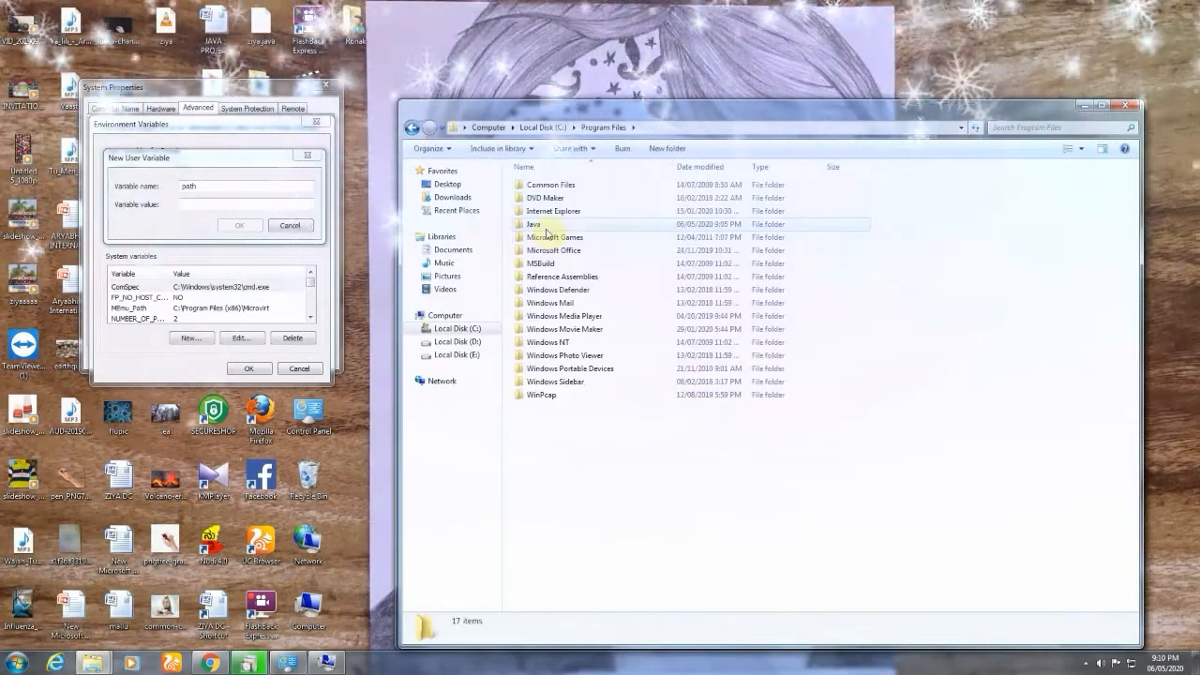
double_click(542, 225)
double_click(532, 185)
double_click(533, 186)
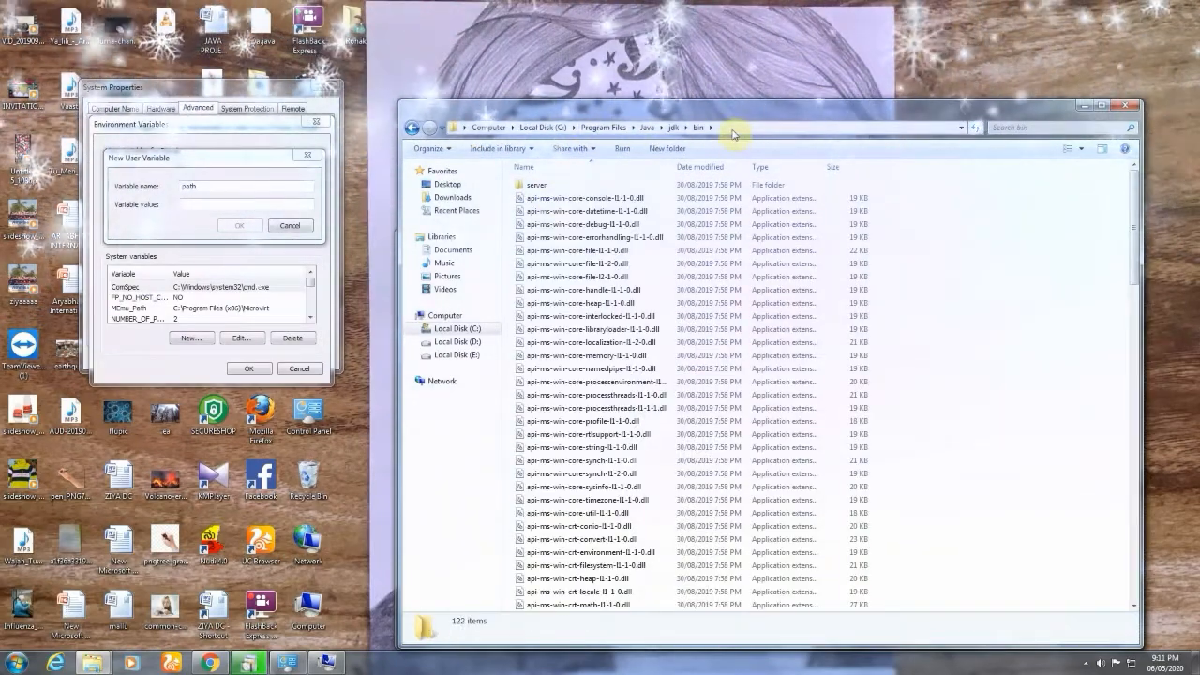
click(733, 128)
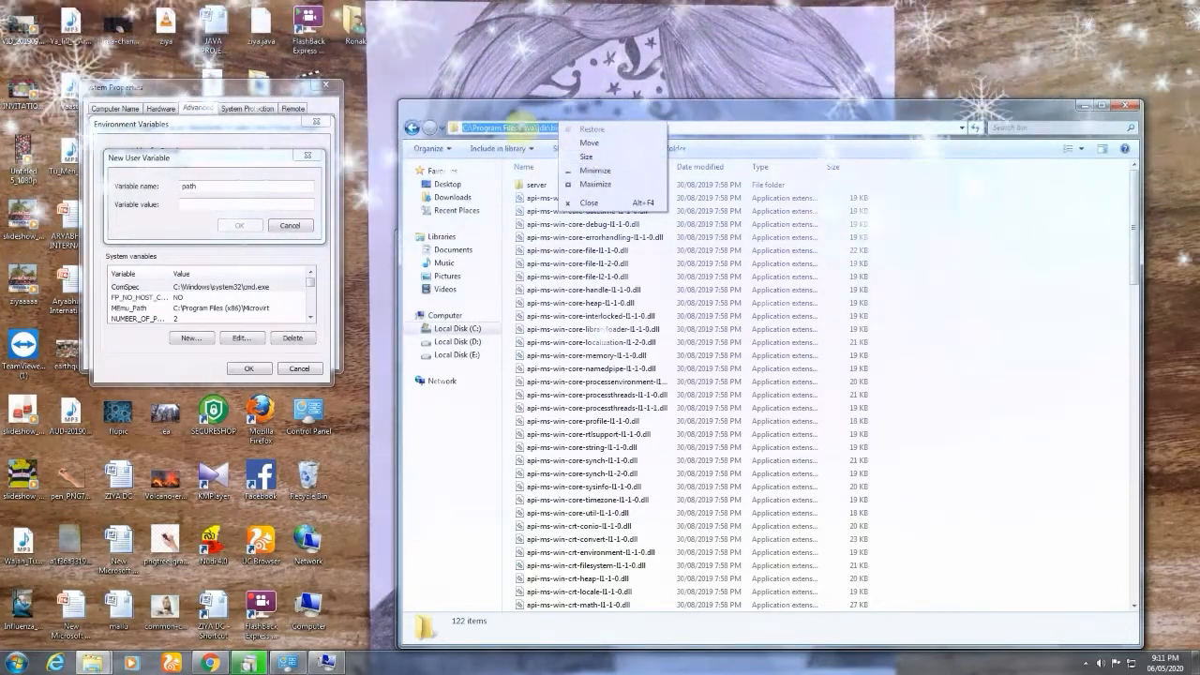
right_click(536, 128)
click(549, 168)
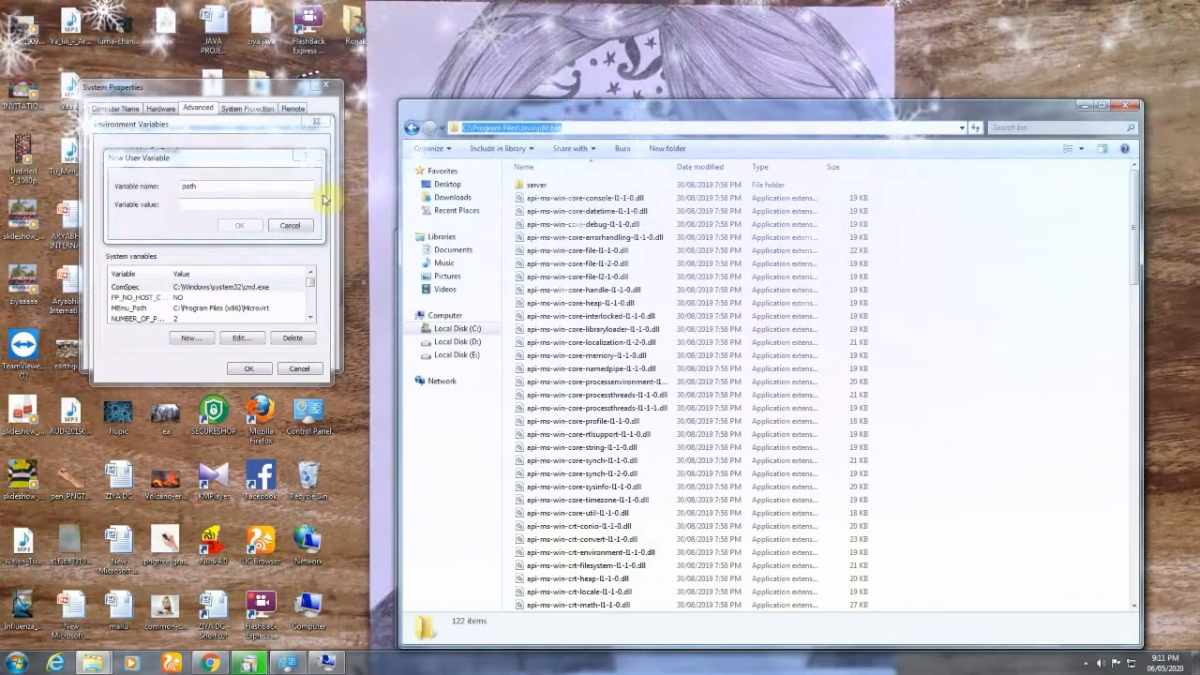
Set the new user variable's value to the copied address C:\Program Files\Java\jdk\bin and save the variable.
right_click(210, 204)
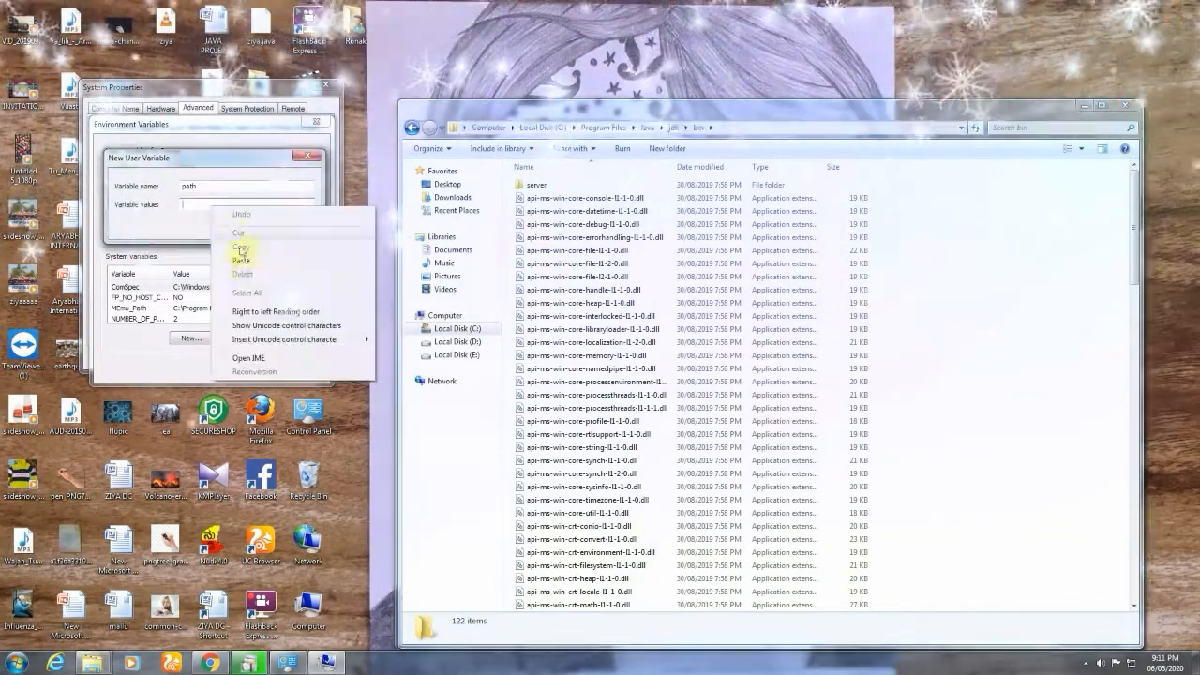
click(242, 262)
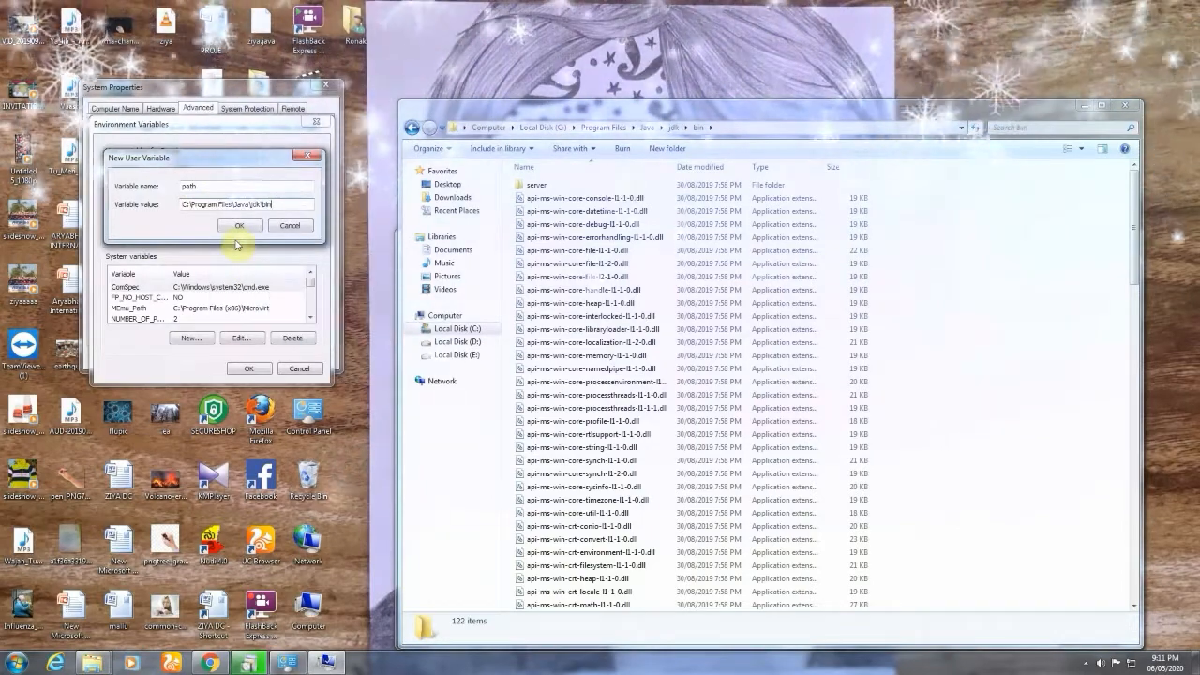
click(241, 225)
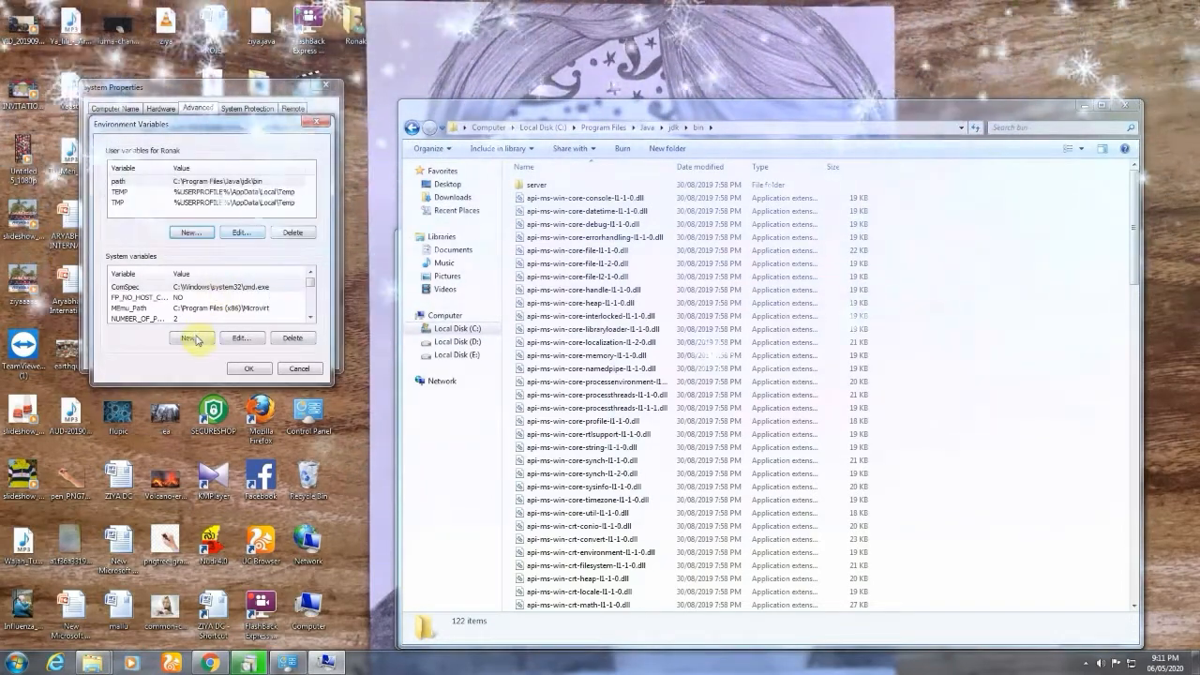
Add a system variable named path with the copied JDK bin address as its value and save the environment variables.
click(193, 339)
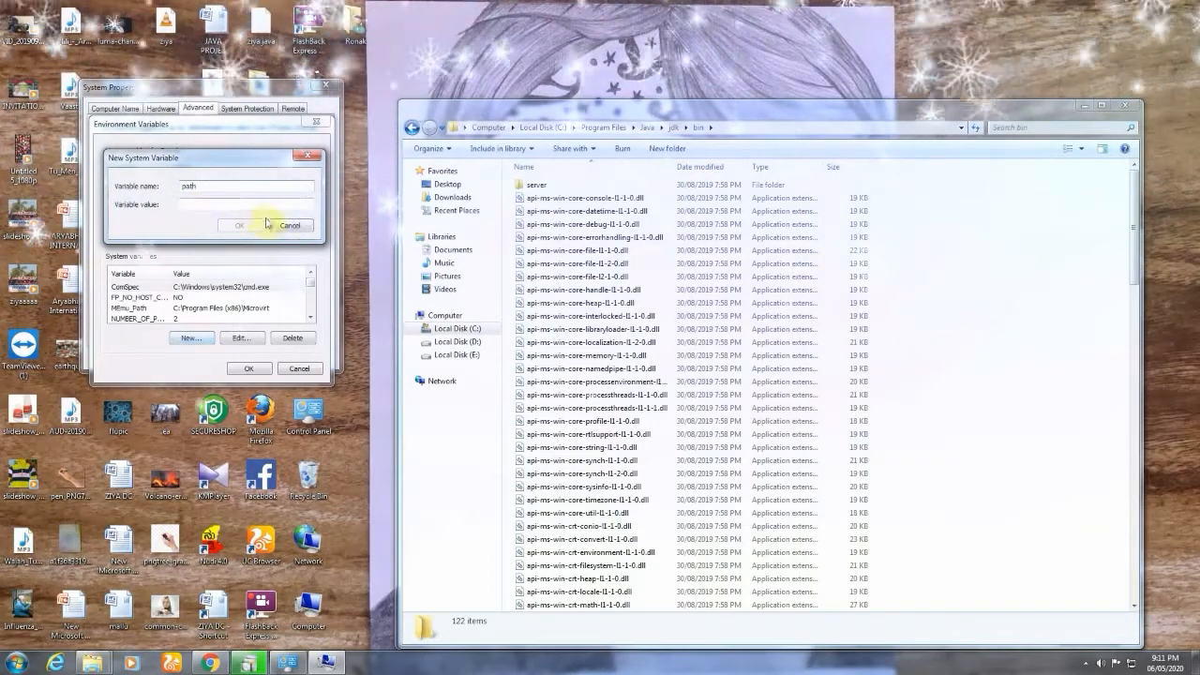
click(223, 204)
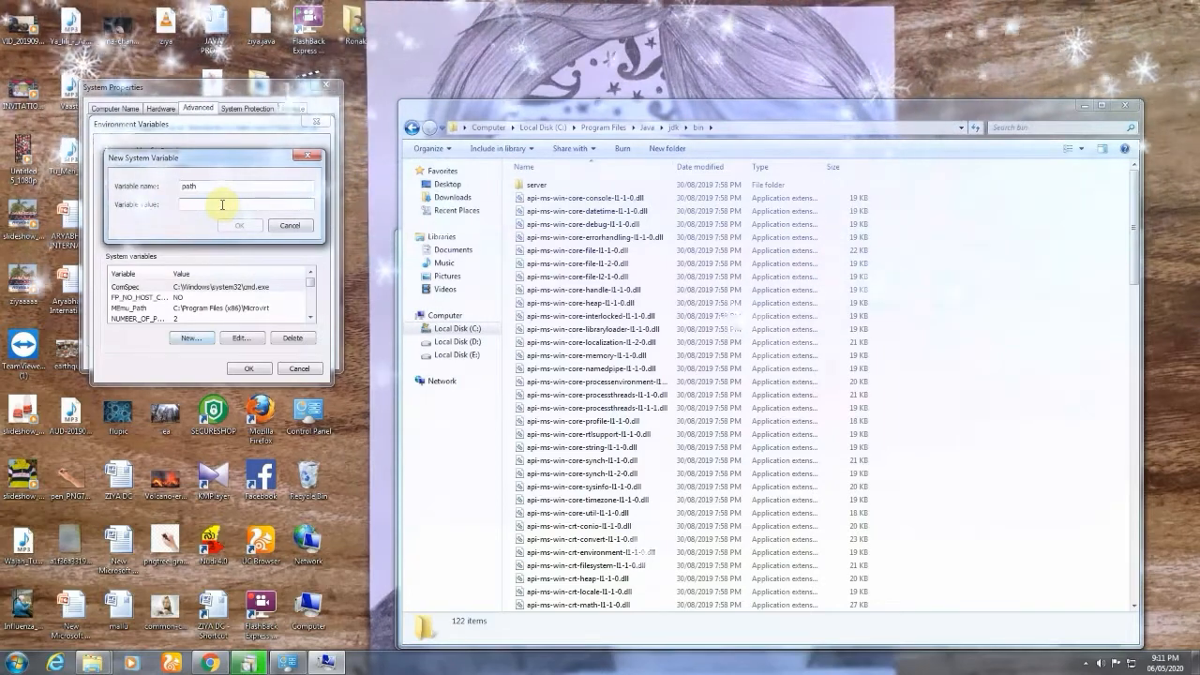
right_click(222, 204)
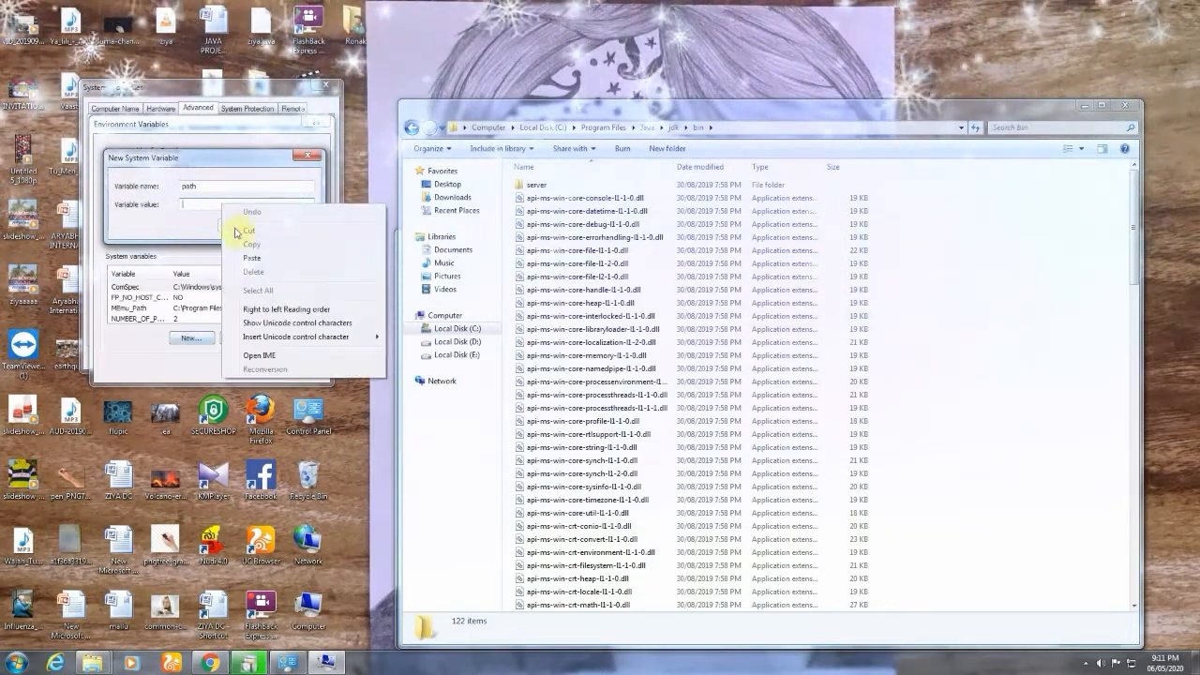
click(251, 259)
click(240, 226)
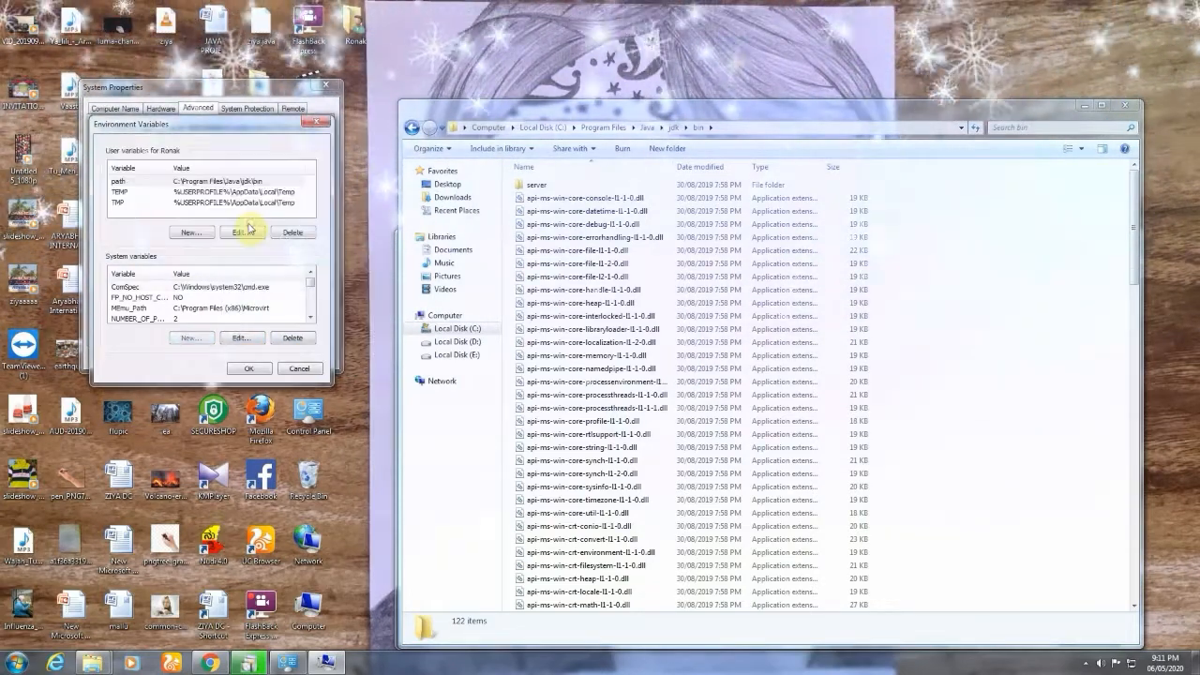
click(251, 370)
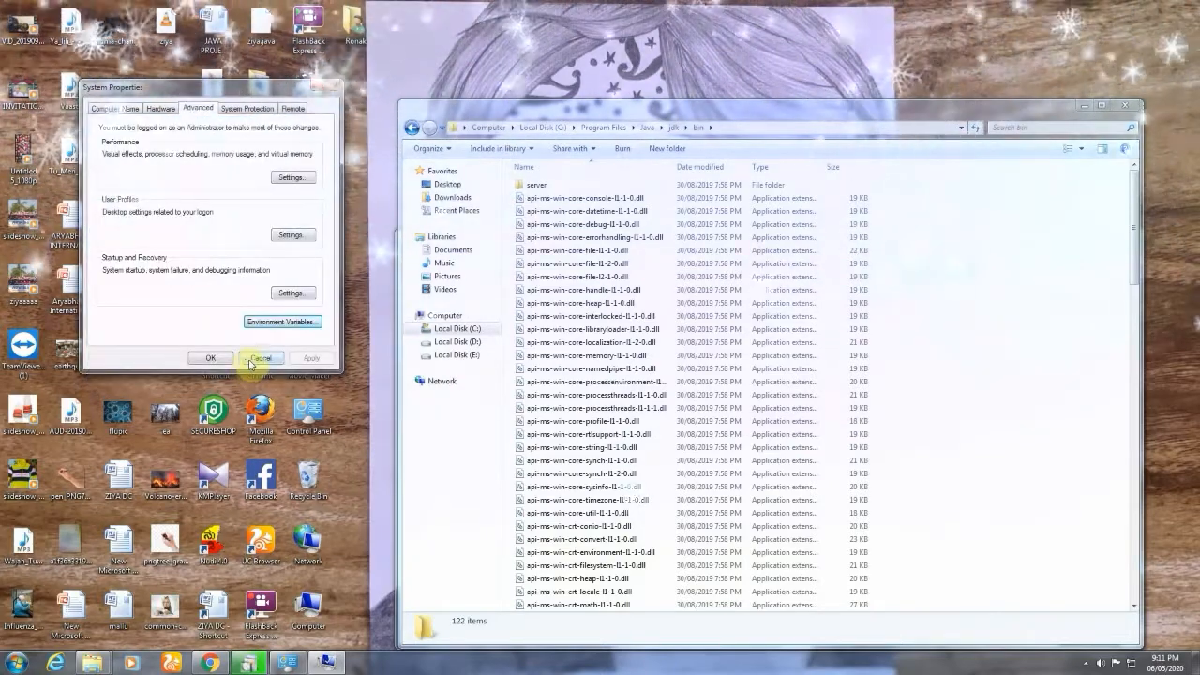
Confirm the system properties, and close the JDK bin folder window and the System information window.
click(210, 357)
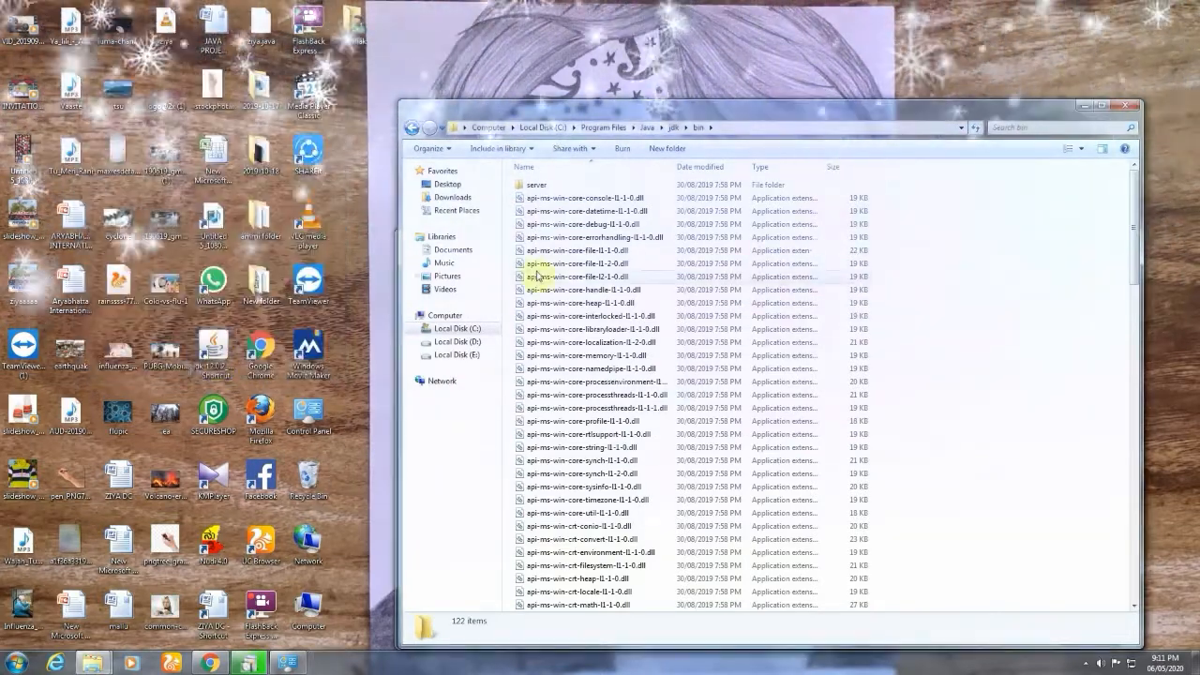
click(1129, 109)
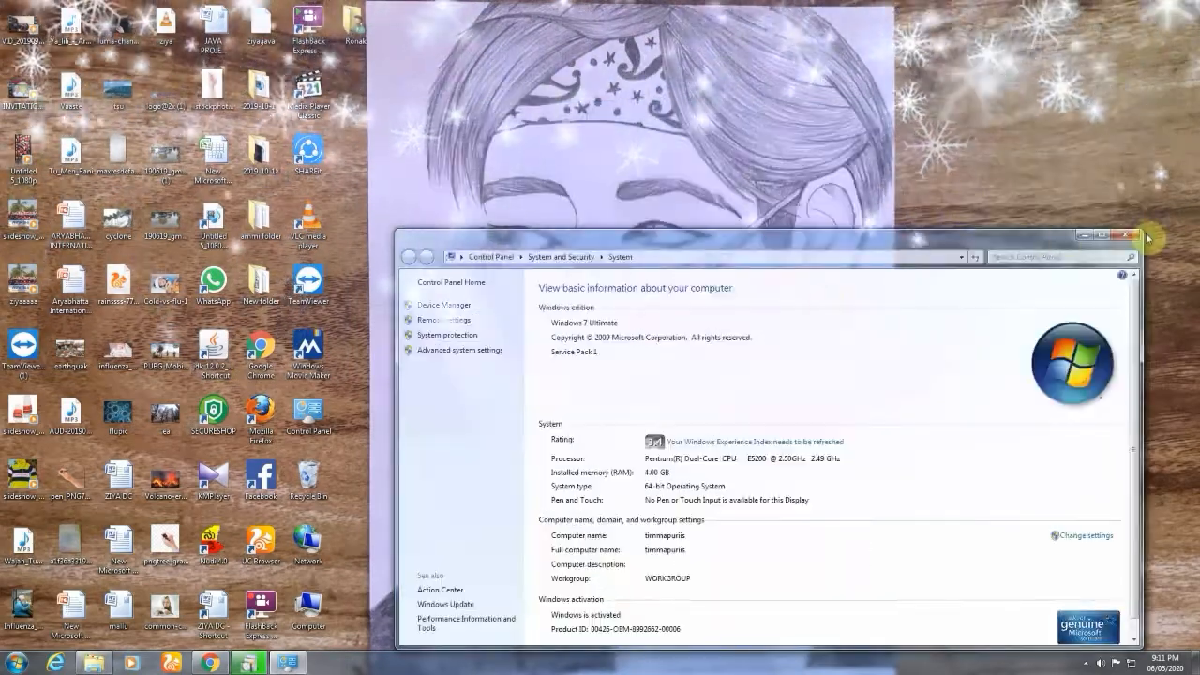
click(1135, 236)
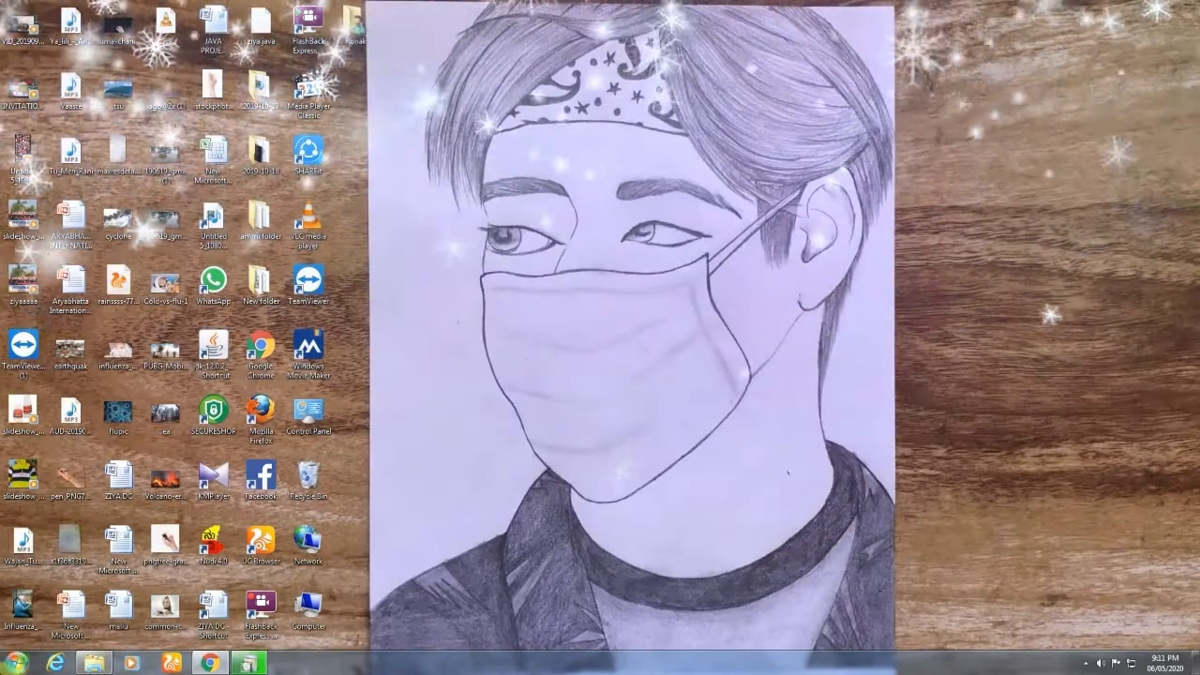
Run javac in a Command Prompt to check that the Java compiler is reachable, and close the Command Prompt.
key(super)
text(cmd)
key(Return)
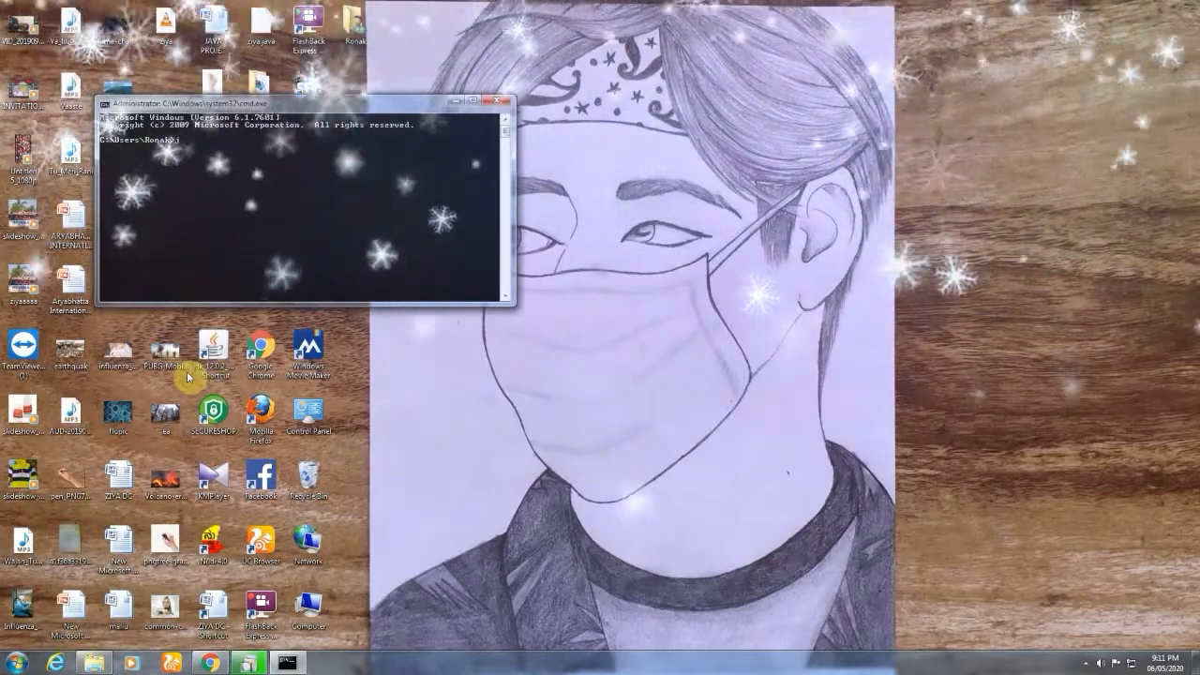
text(javac)
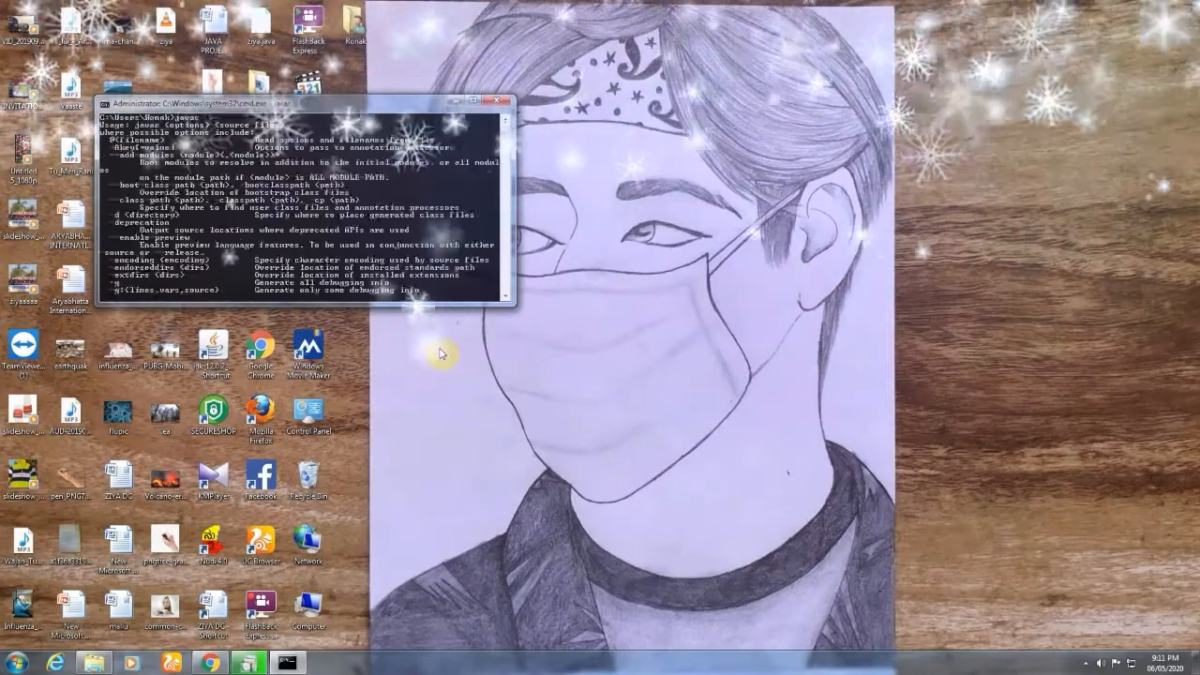
click(499, 102)
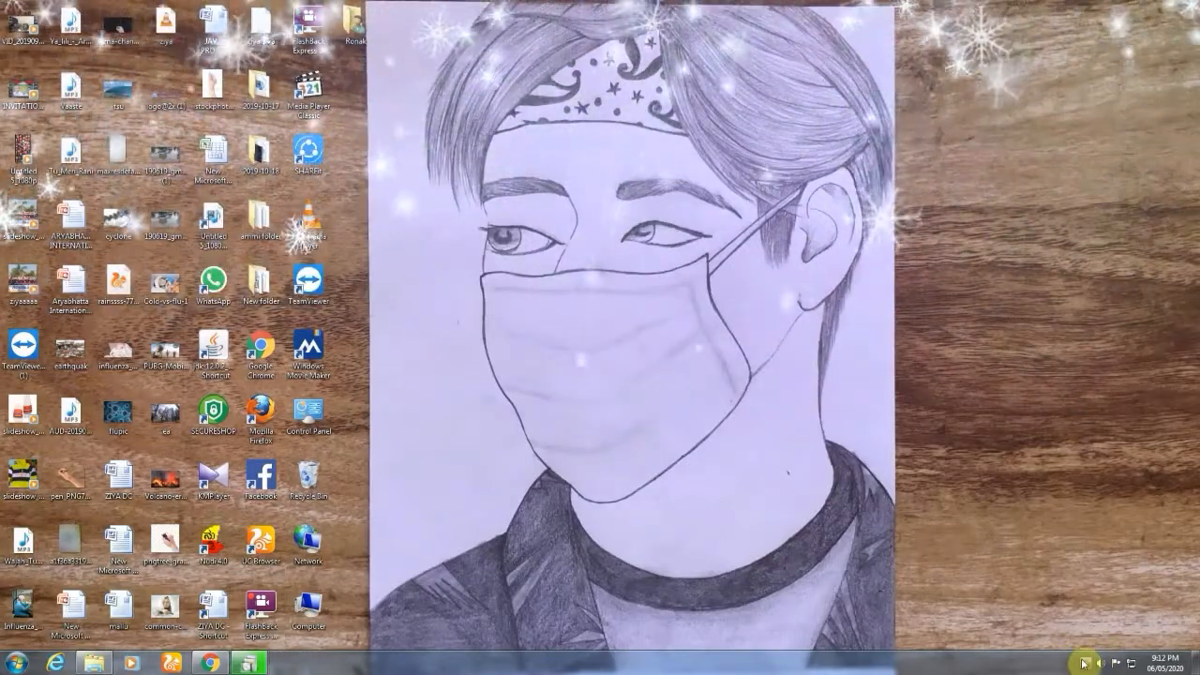
click(1085, 663)
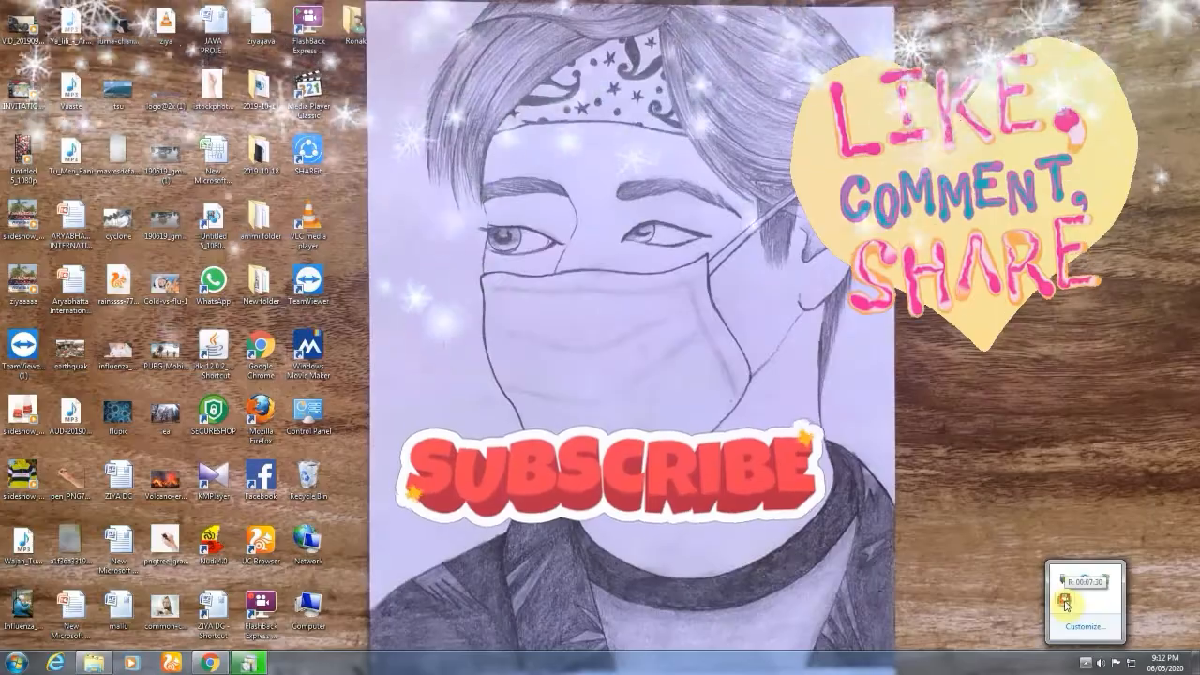
right_click(1065, 604)
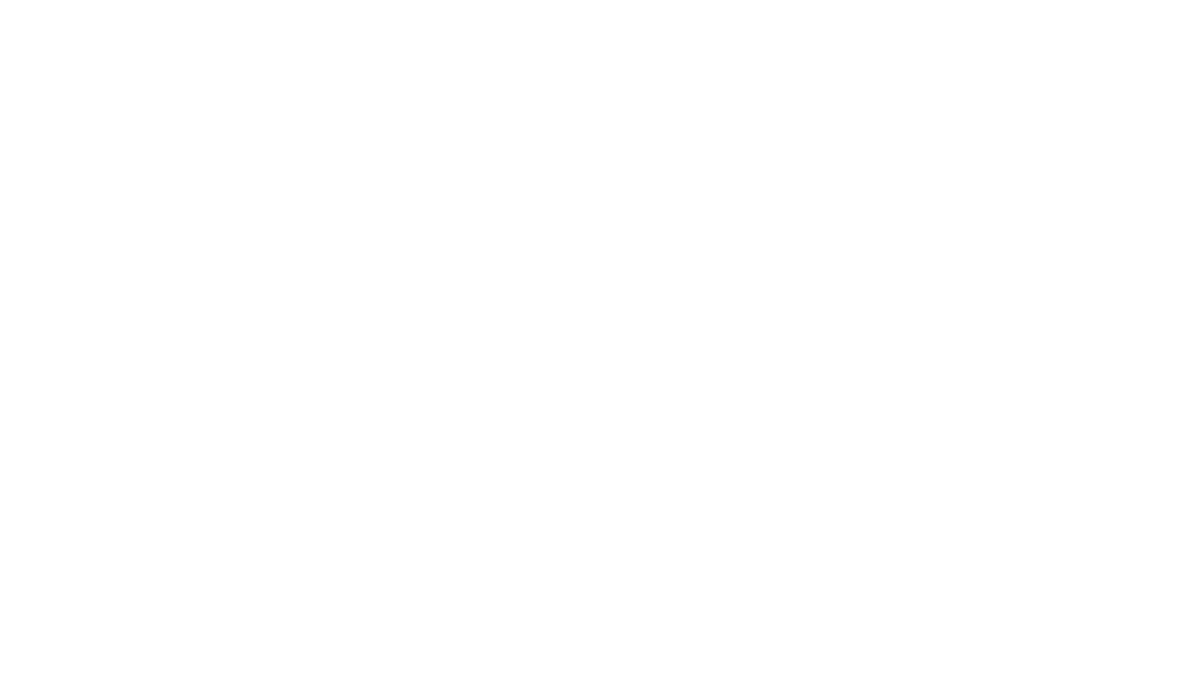